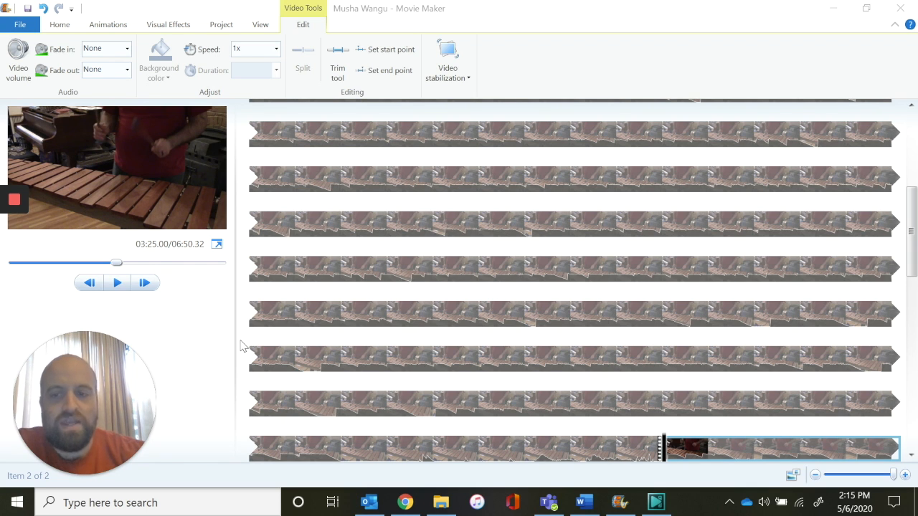
Play the first clip from its beginning to about 8.5 seconds to review the opening
{"action": "scroll", "coordinate": [473, 290], "scroll_direction": "up", "scroll_amount": 6}
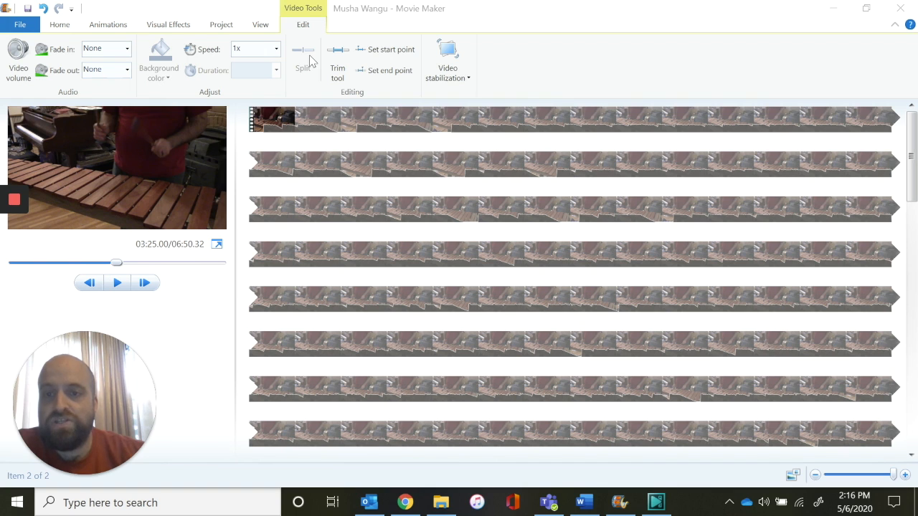
{"action": "left_click", "coordinate": [252, 117]}
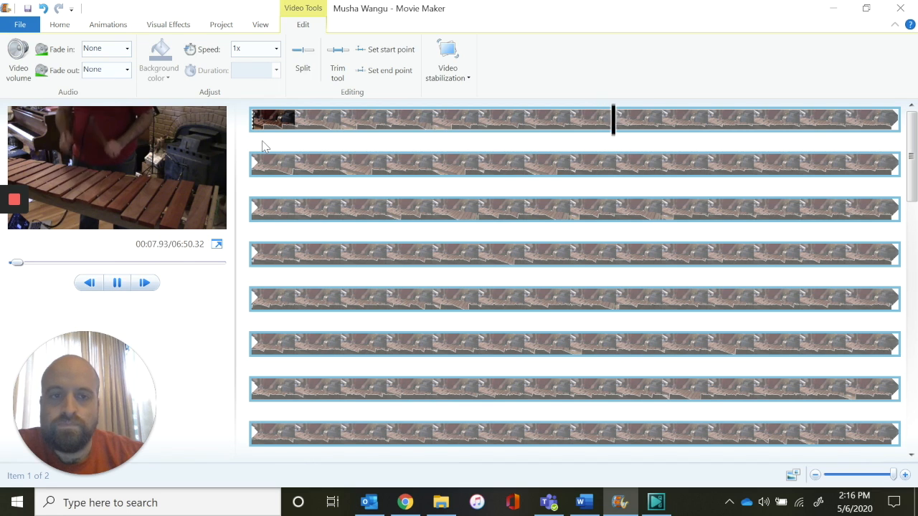
{"action": "key", "text": "space"}
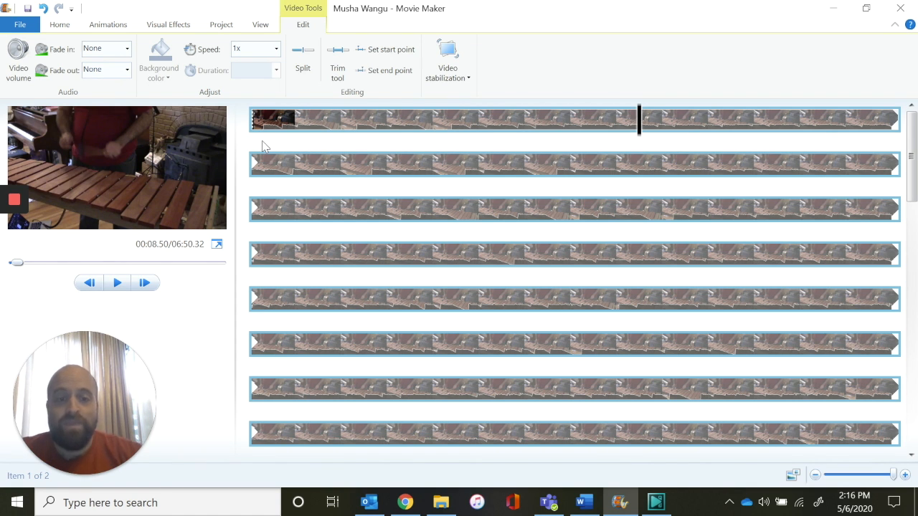
Play the opening of the second clip, MVI_0081.MP4, stopping at about 03:28.50
{"action": "scroll", "coordinate": [440, 302], "scroll_direction": "down", "scroll_amount": 2}
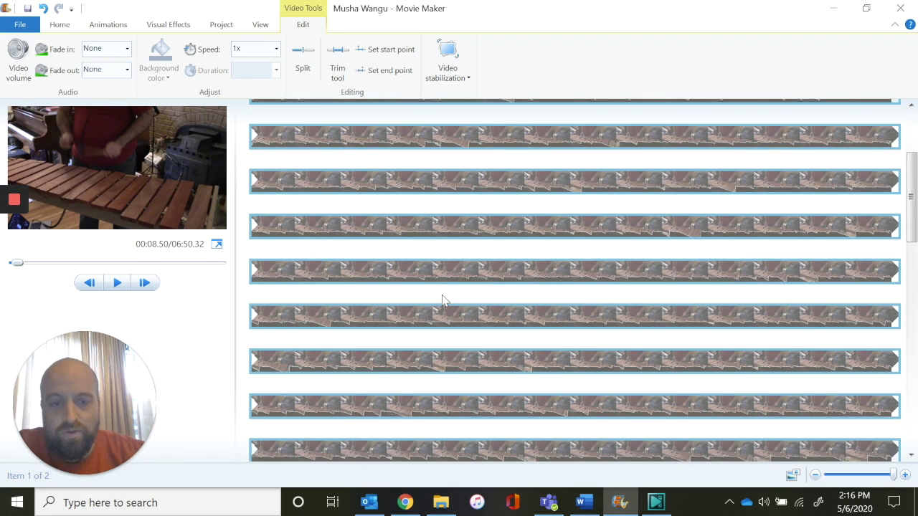
{"action": "scroll", "coordinate": [442, 301], "scroll_direction": "down", "scroll_amount": 3}
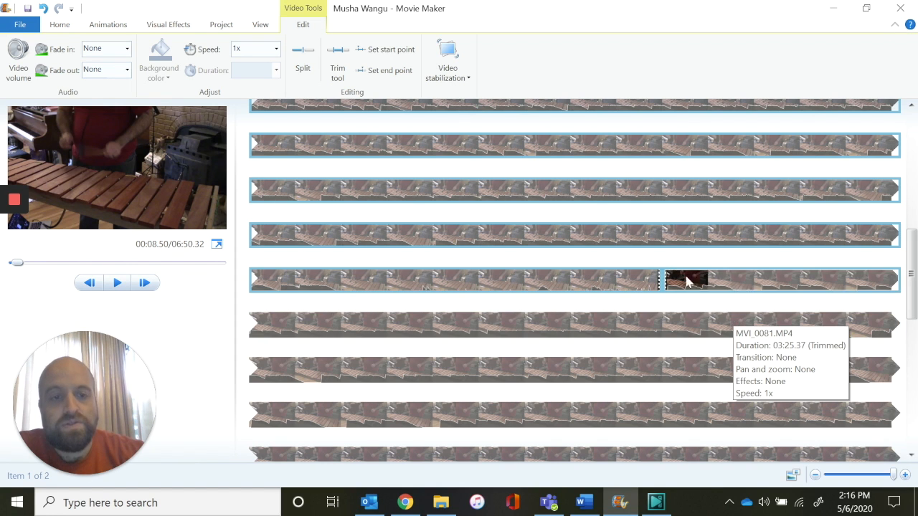
{"action": "left_click", "coordinate": [664, 277]}
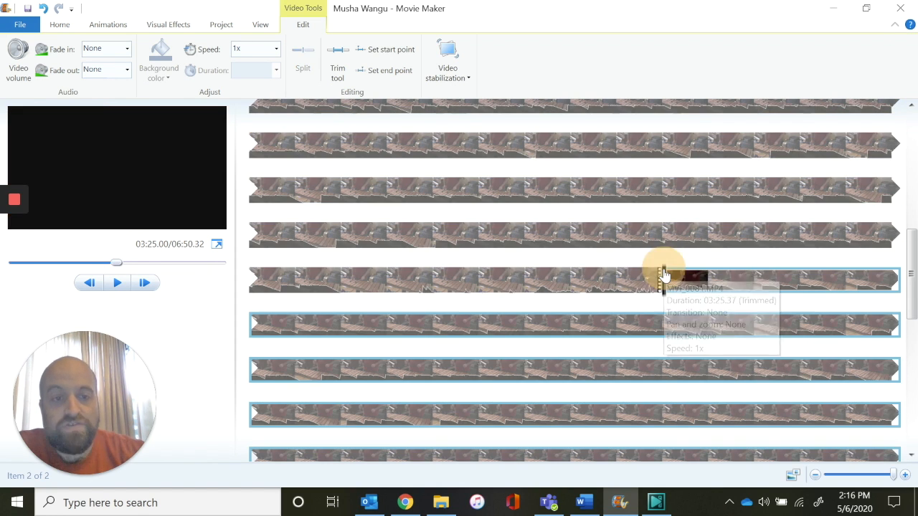
{"action": "key", "text": "space"}
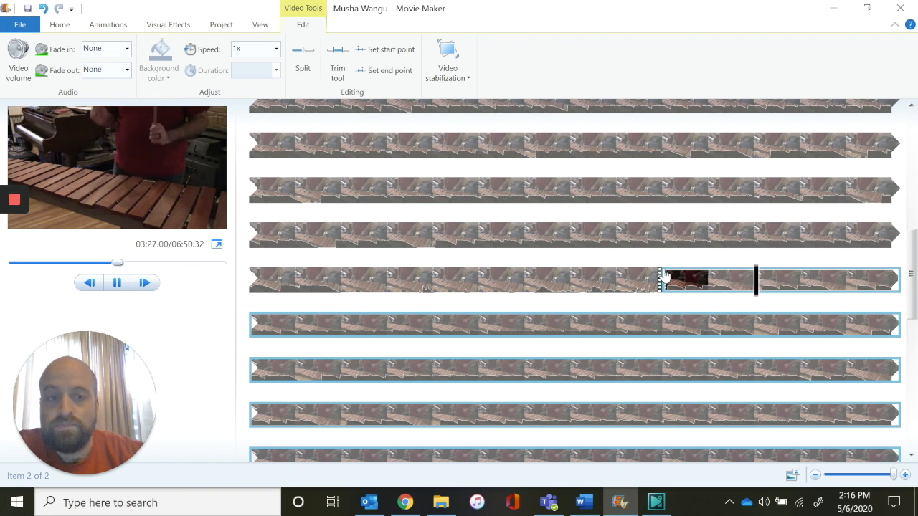
{"action": "key", "text": "space"}
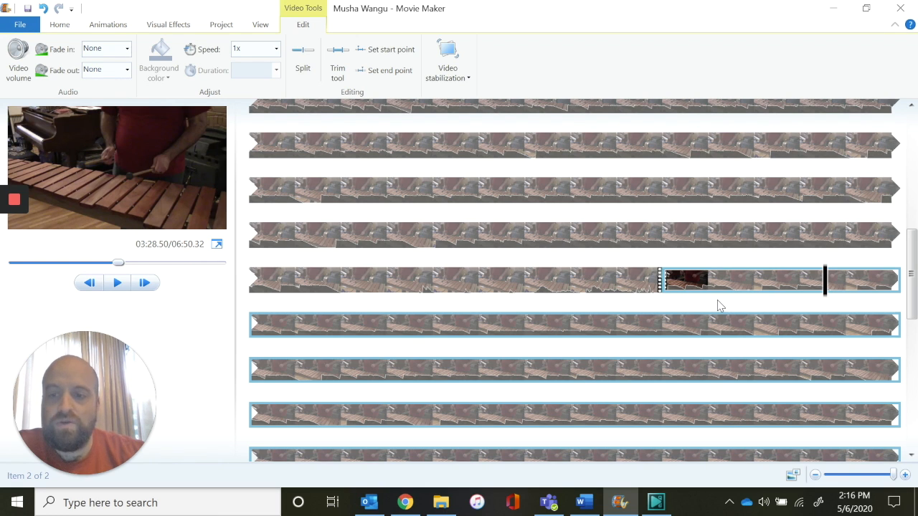
Try splitting the MVI_0081.MP4 clip at 03:27.07, and undo the split
{"action": "left_click", "coordinate": [755, 283]}
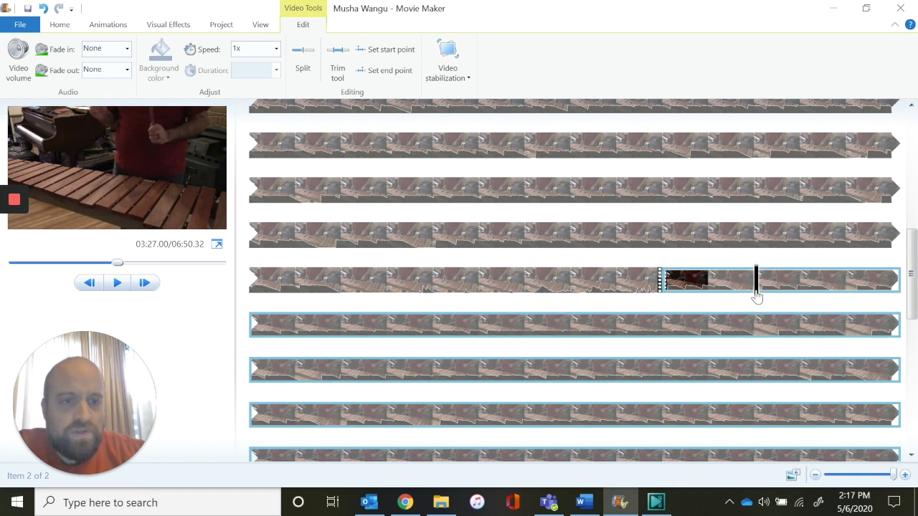
{"action": "left_click", "coordinate": [759, 294]}
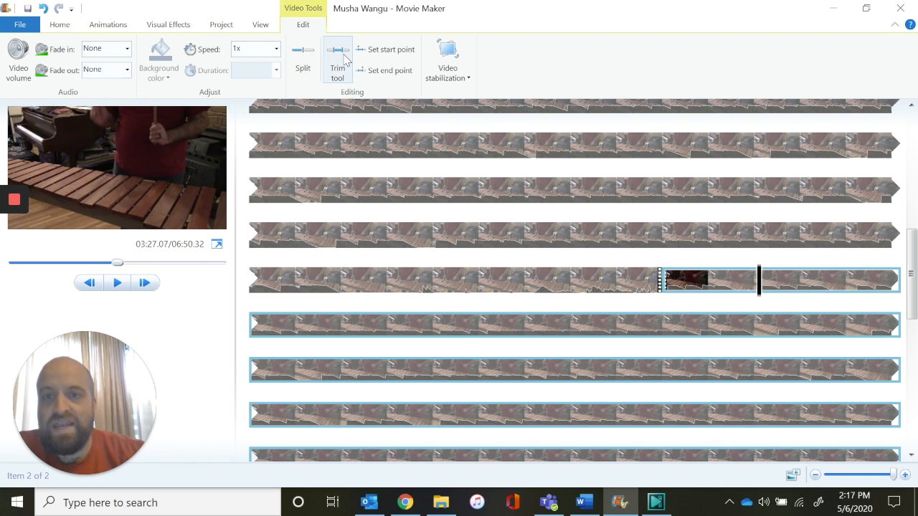
{"action": "left_click", "coordinate": [304, 57]}
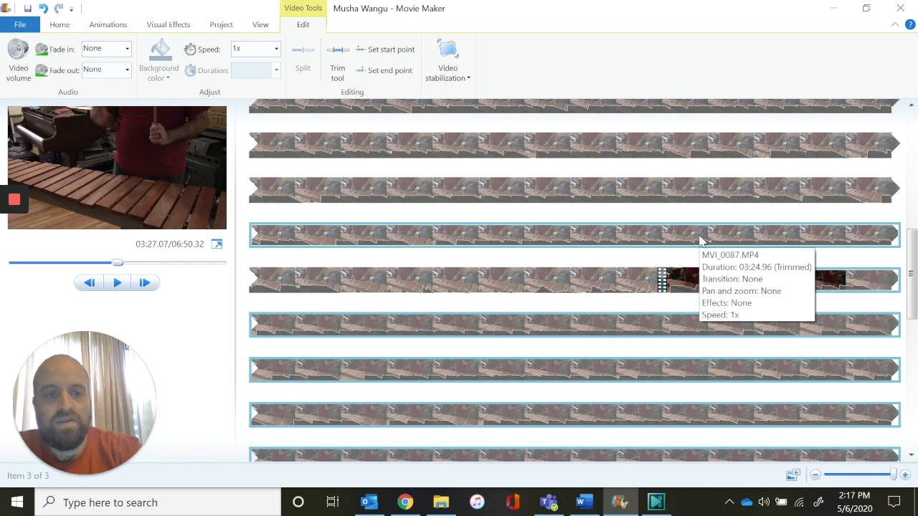
{"action": "key", "text": "ctrl+z"}
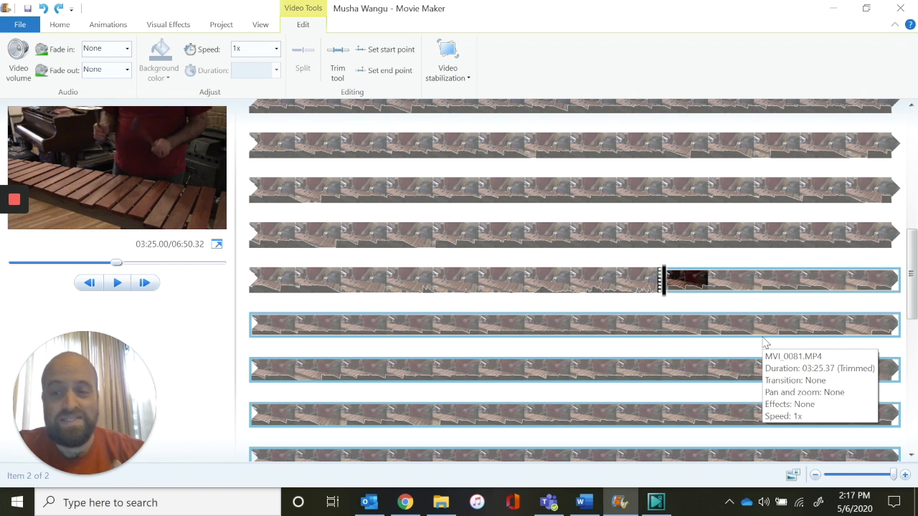
Play MVI_0081.MP4 through its first section and split the clip at 03:41.40
{"action": "key", "text": "space"}
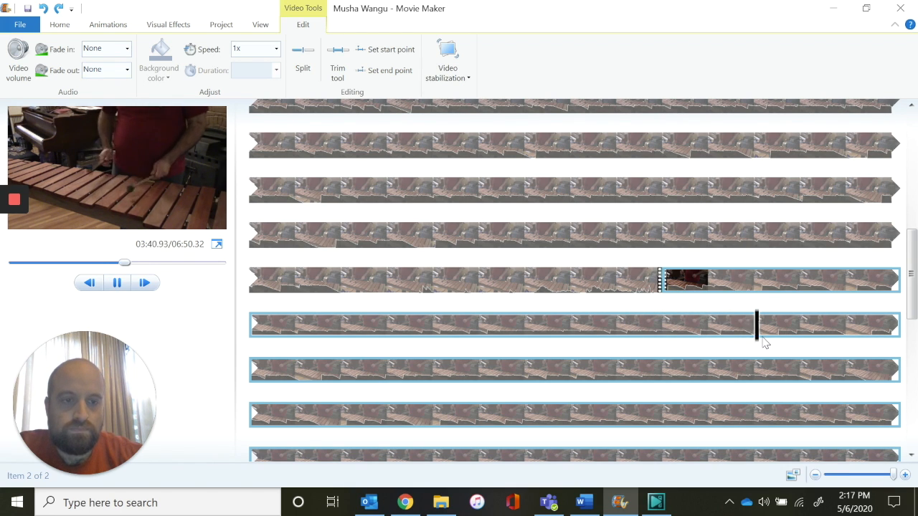
{"action": "key", "text": "space"}
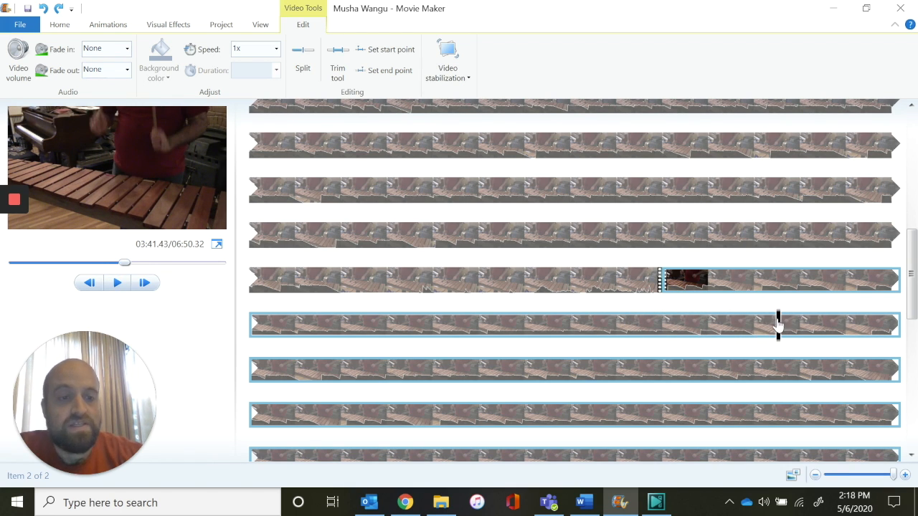
{"action": "left_click_drag", "start_coordinate": [778, 323], "coordinate": [777, 324]}
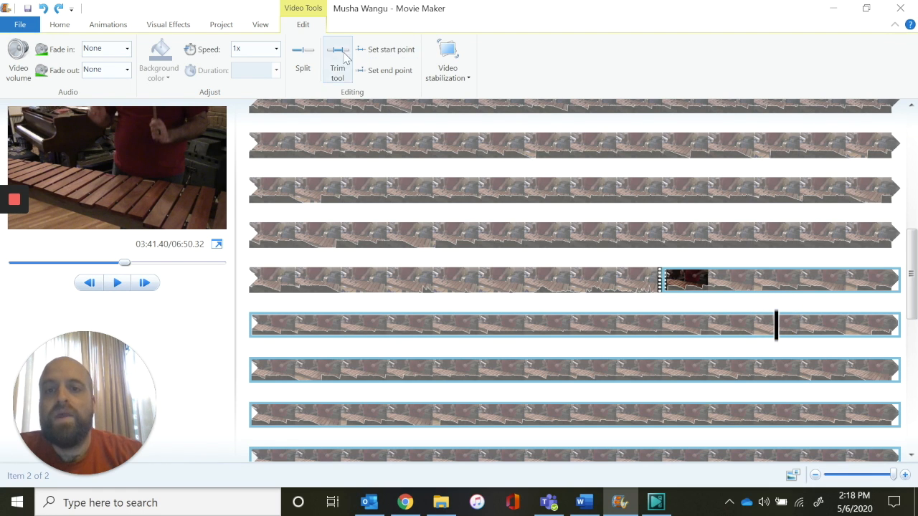
{"action": "left_click", "coordinate": [303, 58]}
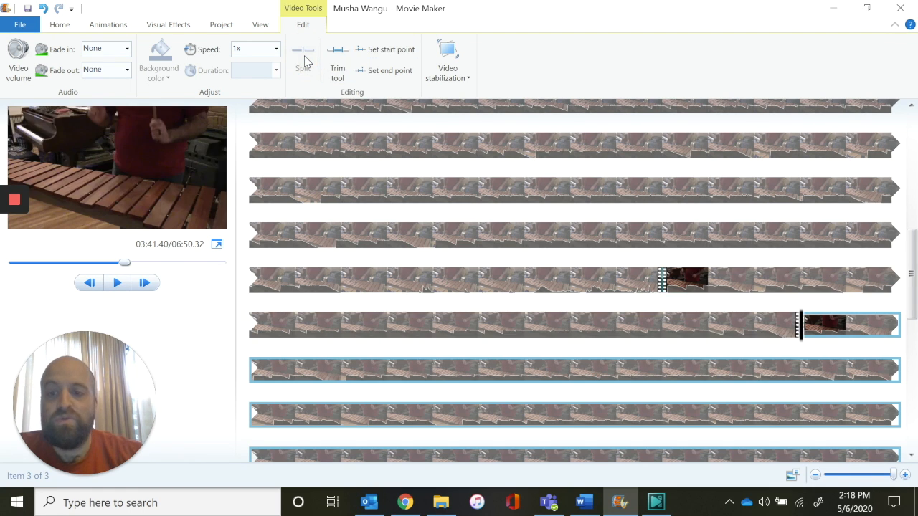
Move the short first piece of MVI_0081.MP4 to the very beginning of the timeline
{"action": "left_click", "coordinate": [713, 277]}
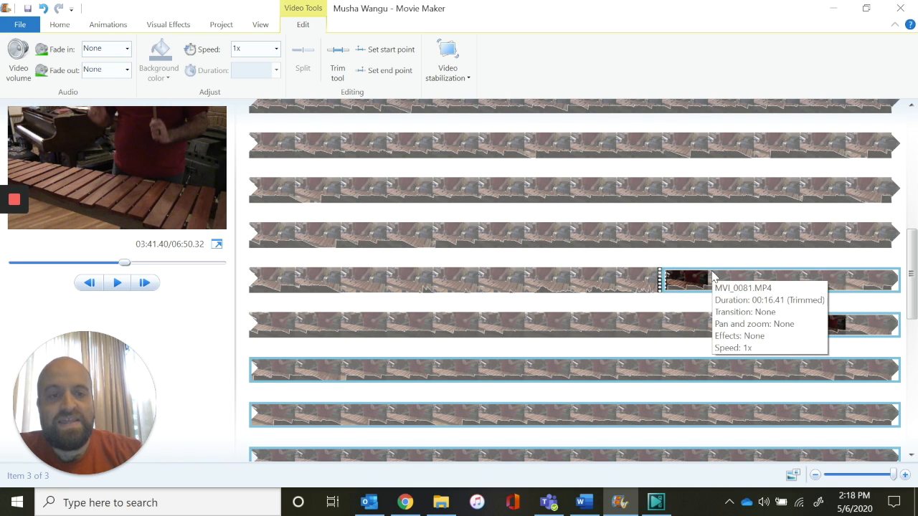
{"action": "left_click", "coordinate": [708, 280]}
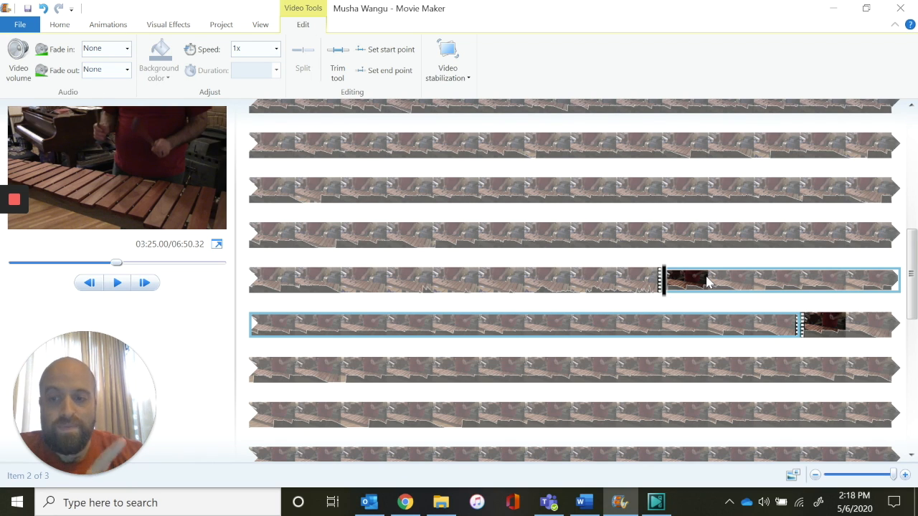
{"action": "left_click_drag", "start_coordinate": [707, 281], "coordinate": [250, 127]}
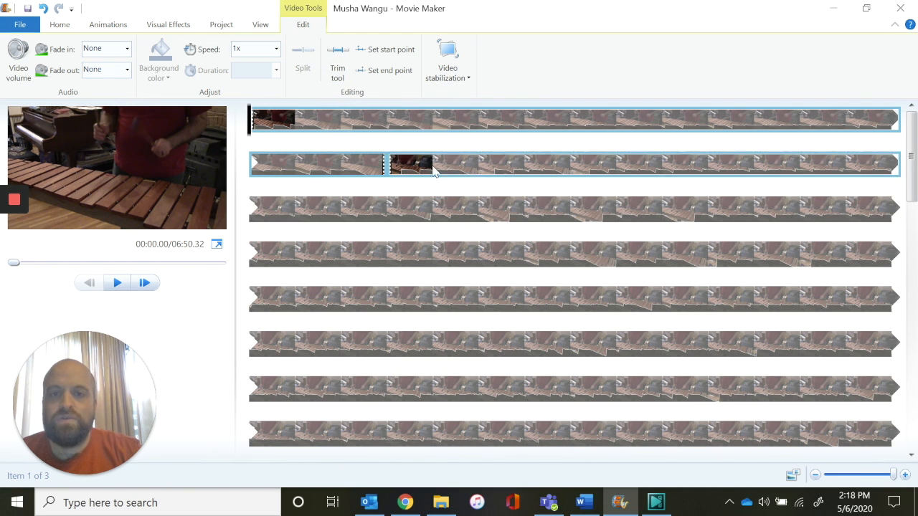
Split the MVI_0087.MP4 clip at 00:32.97 and delete its piece before the split
{"action": "left_click", "coordinate": [492, 211]}
{"action": "left_click", "coordinate": [491, 210]}
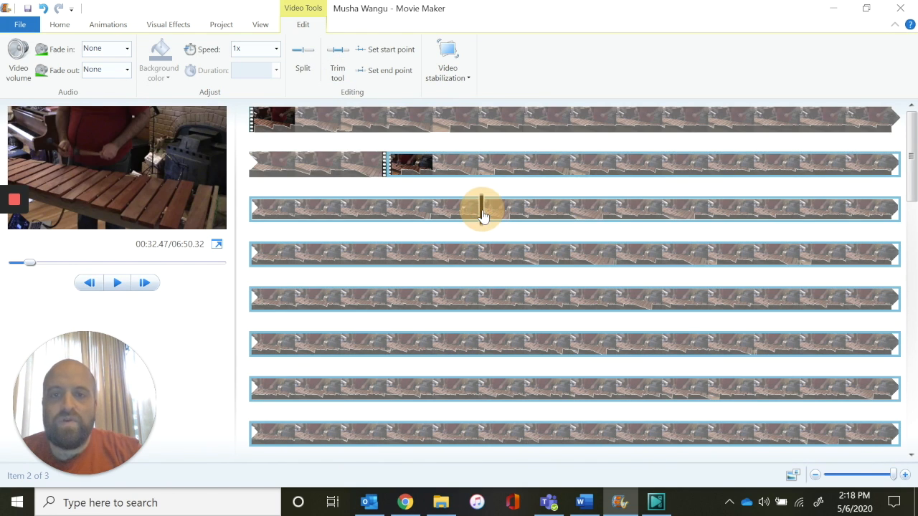
{"action": "left_click_drag", "start_coordinate": [492, 214], "coordinate": [504, 214]}
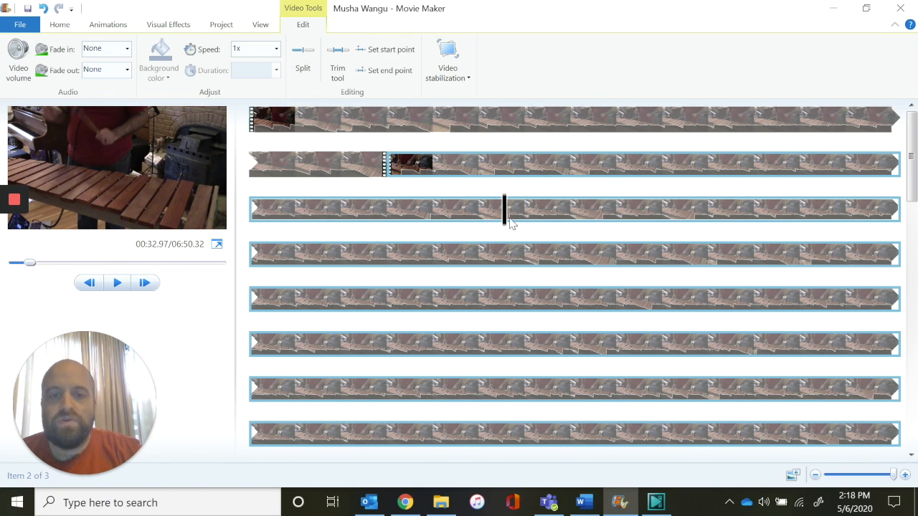
{"action": "left_click", "coordinate": [505, 210]}
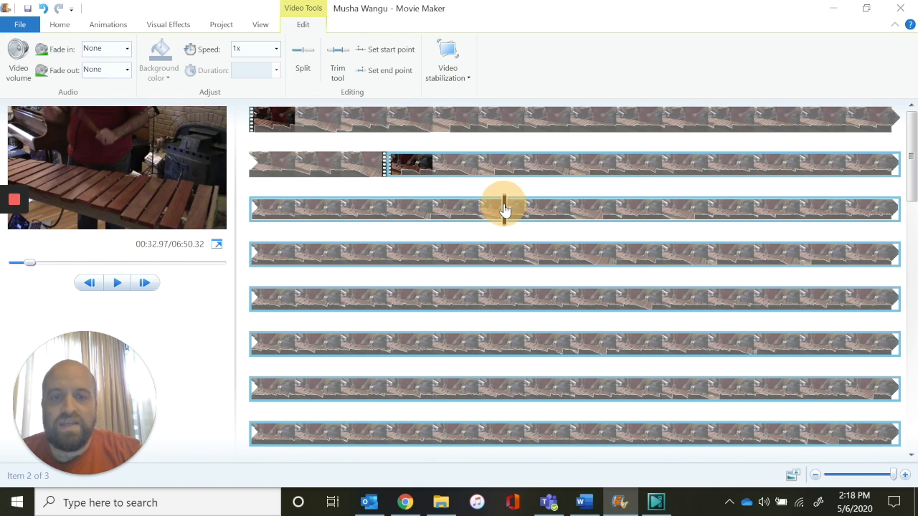
{"action": "left_click", "coordinate": [300, 61]}
{"action": "left_click", "coordinate": [439, 172]}
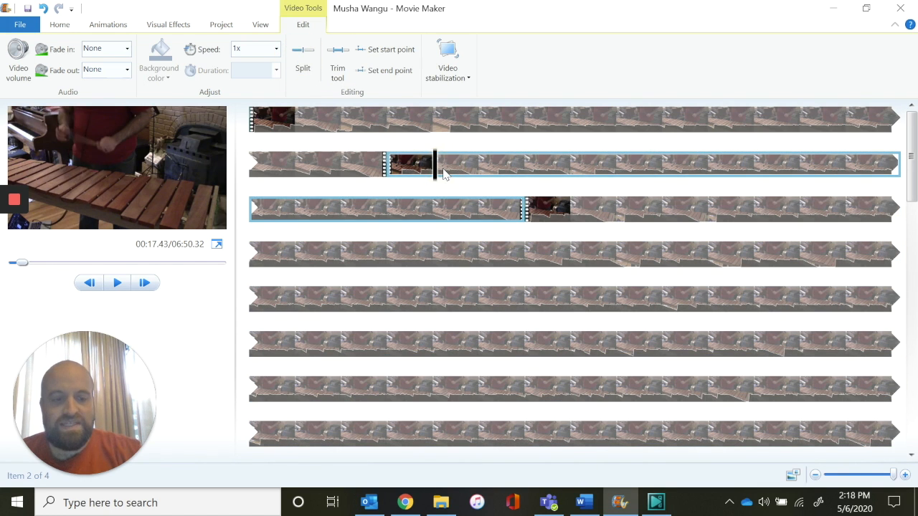
{"action": "key", "text": "Delete"}
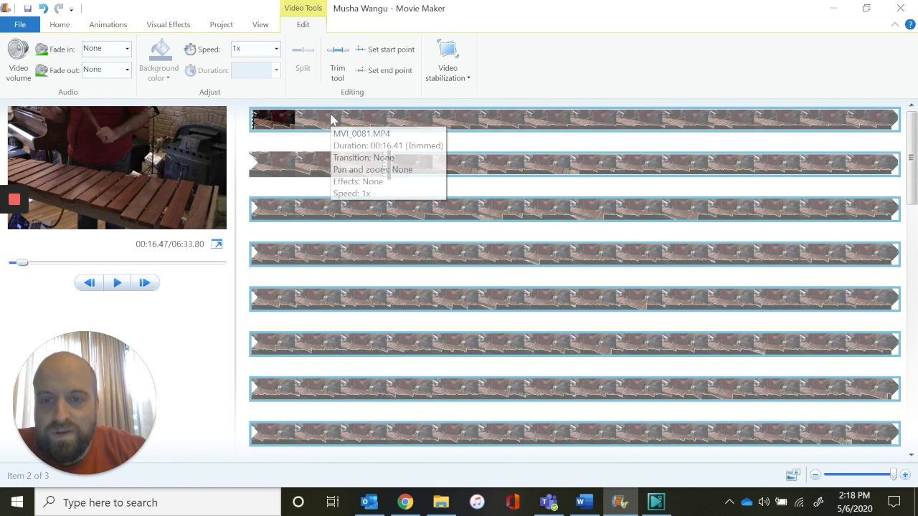
Play the movie from the beginning through the transition into MVI_0087.MP4, stopping at about 00:21.47
{"action": "left_click", "coordinate": [94, 285]}
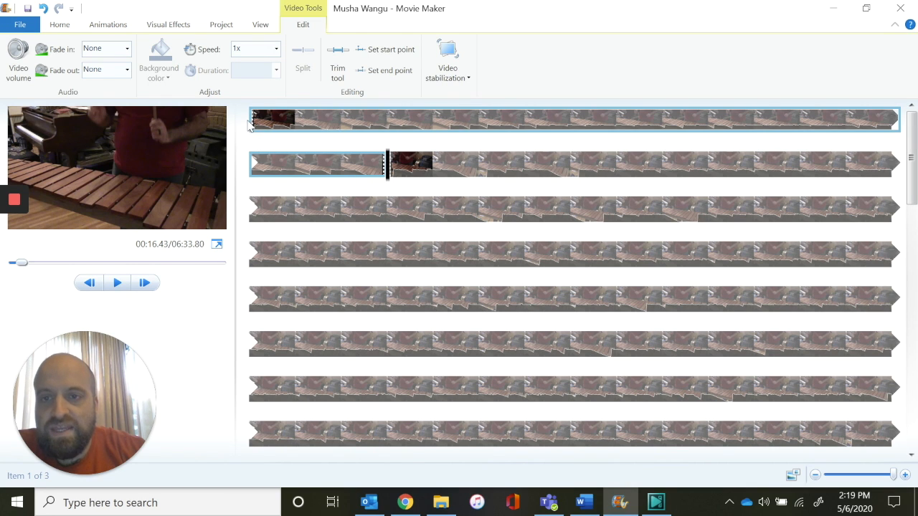
{"action": "left_click", "coordinate": [253, 123]}
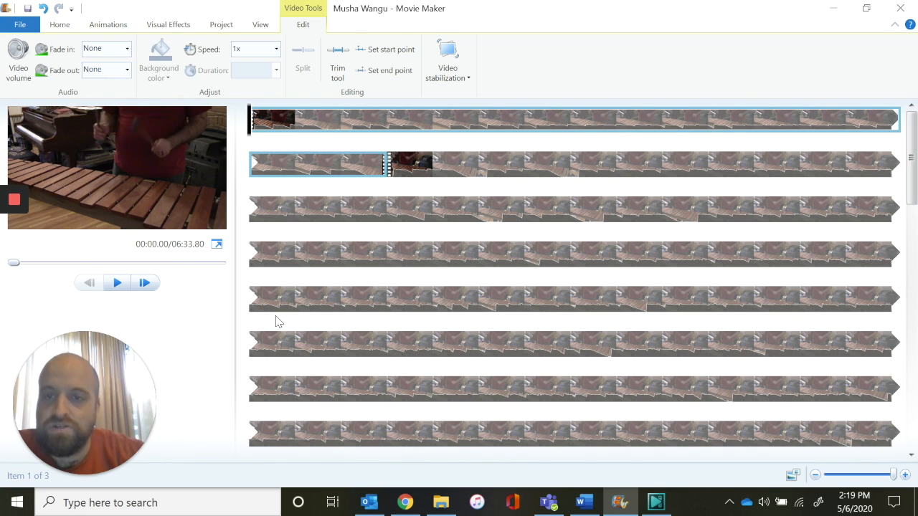
{"action": "key", "text": "space"}
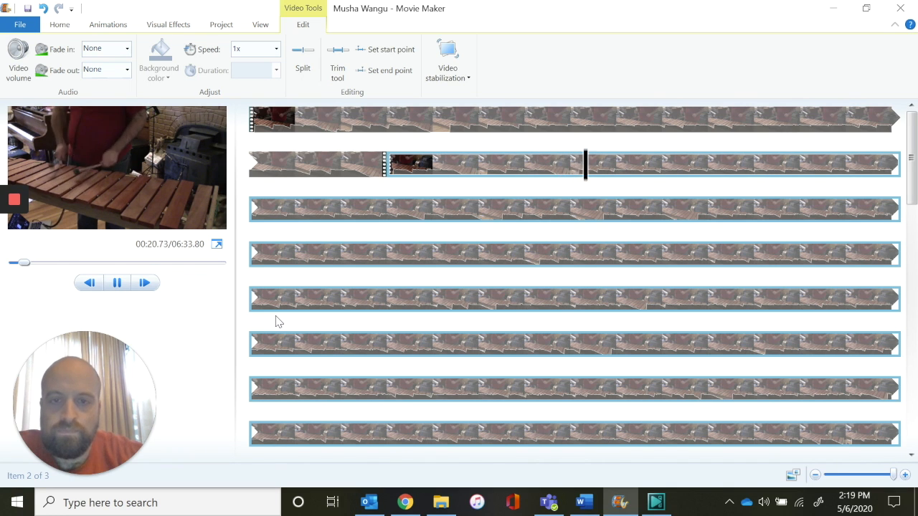
{"action": "key", "text": "space"}
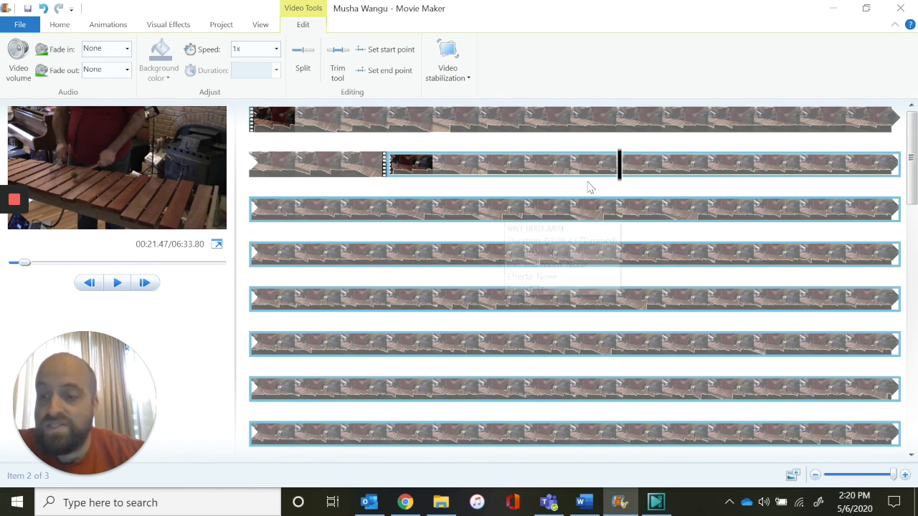
Split the remaining MVI_0087.MP4 clip at 00:32.80
{"action": "left_click", "coordinate": [495, 212]}
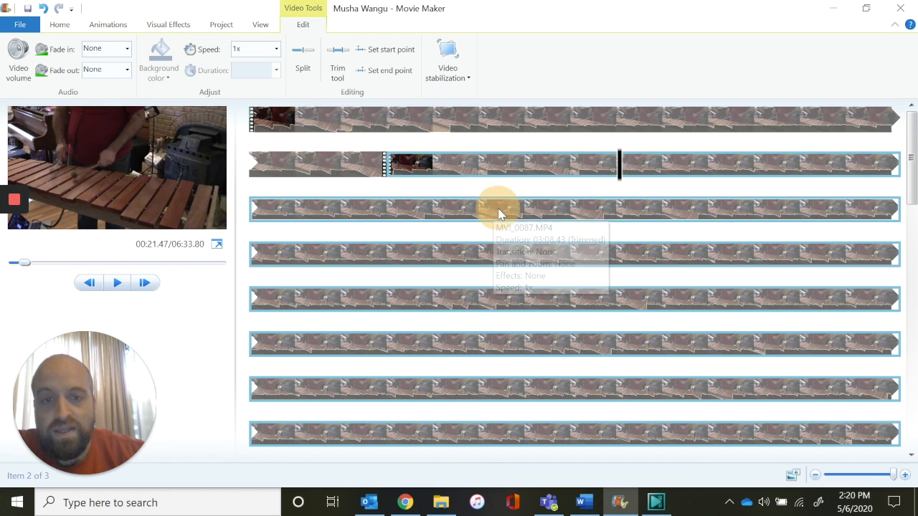
{"action": "left_click_drag", "start_coordinate": [481, 212], "coordinate": [499, 214]}
{"action": "right_click", "coordinate": [499, 215]}
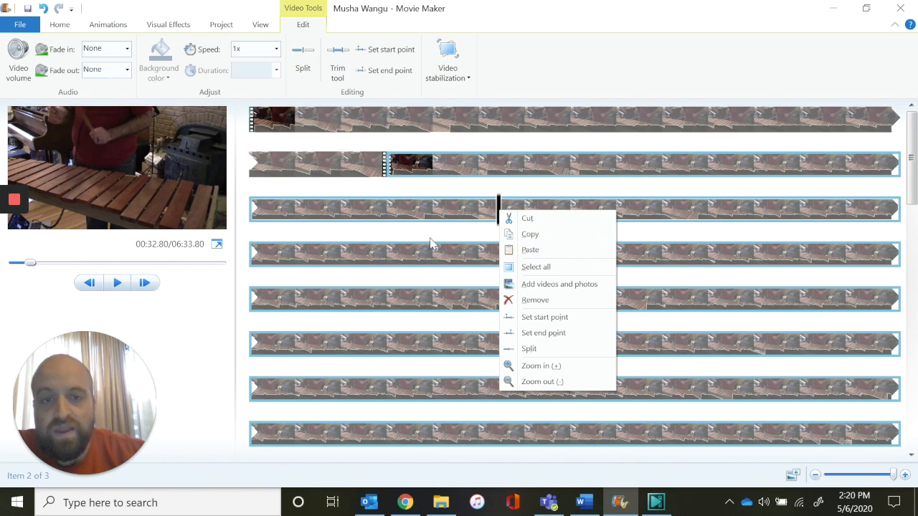
{"action": "key", "text": "Escape"}
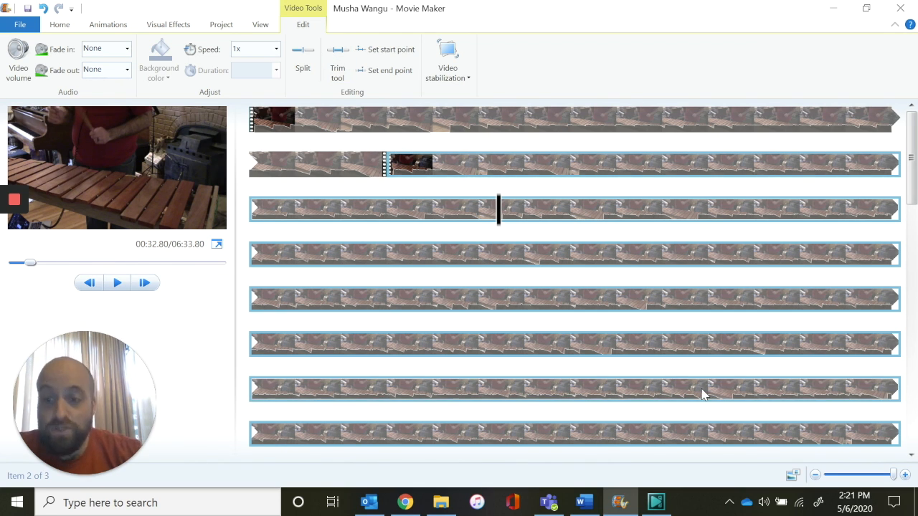
{"action": "left_click", "coordinate": [303, 57]}
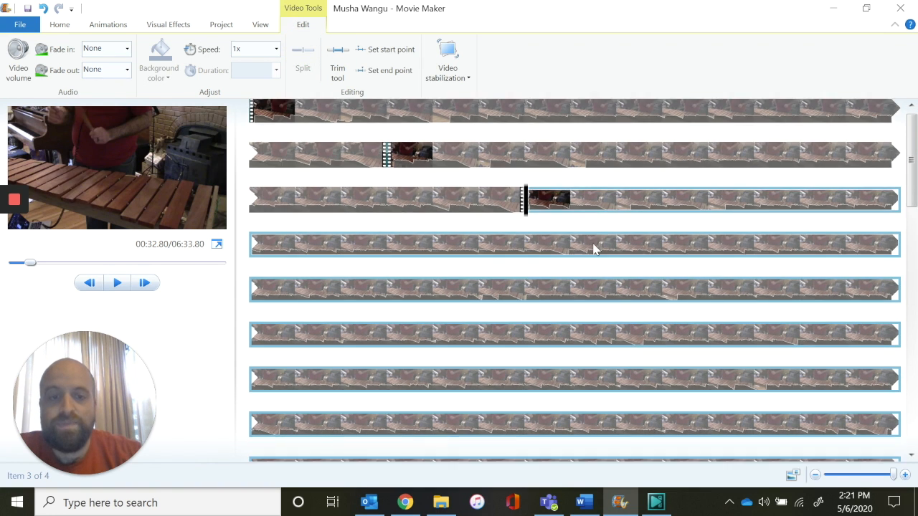
Split the long MVI_0081.MP4 clip near the end of the timeline at 03:41.33 and delete its piece before the split
{"action": "scroll", "coordinate": [593, 249], "scroll_direction": "down", "scroll_amount": 5}
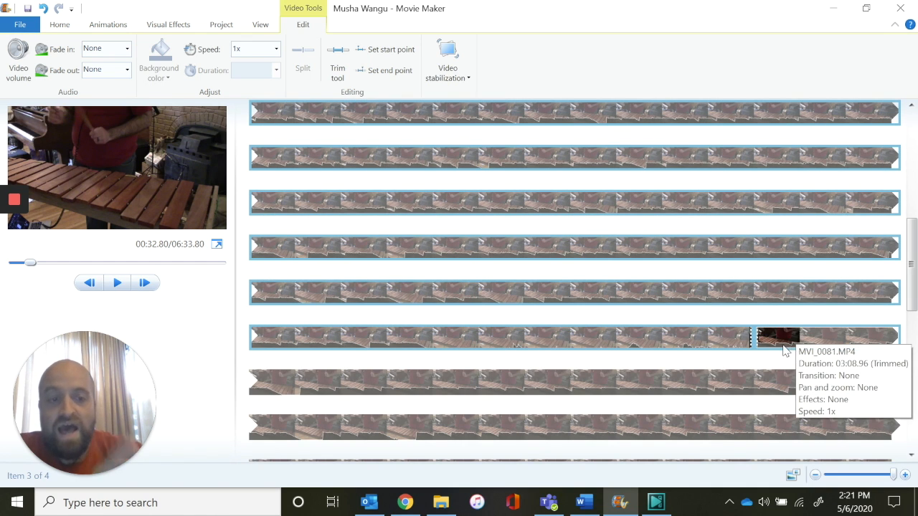
{"action": "scroll", "coordinate": [764, 363], "scroll_direction": "down", "scroll_amount": 1}
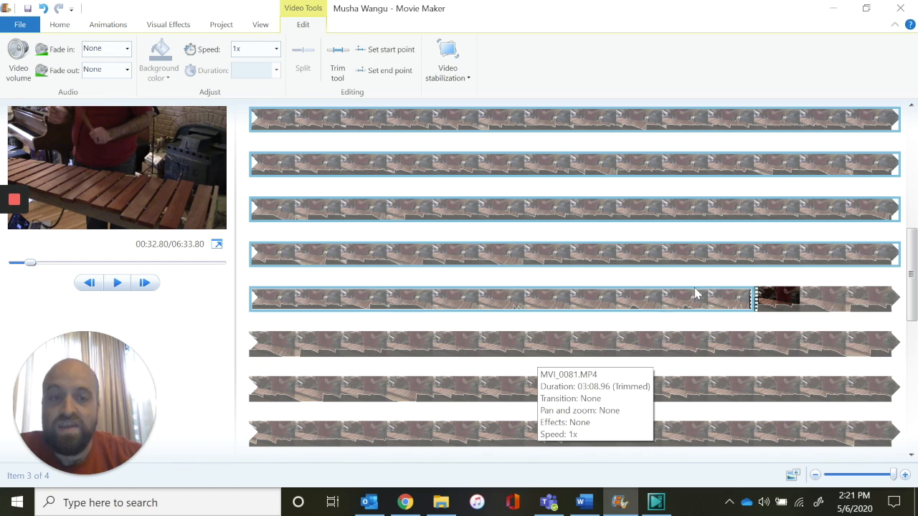
{"action": "left_click", "coordinate": [850, 343]}
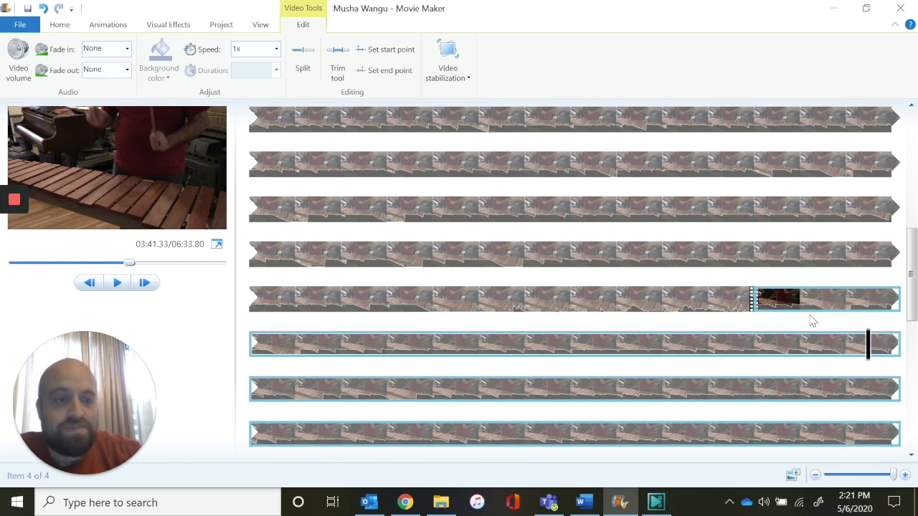
{"action": "left_click", "coordinate": [868, 358]}
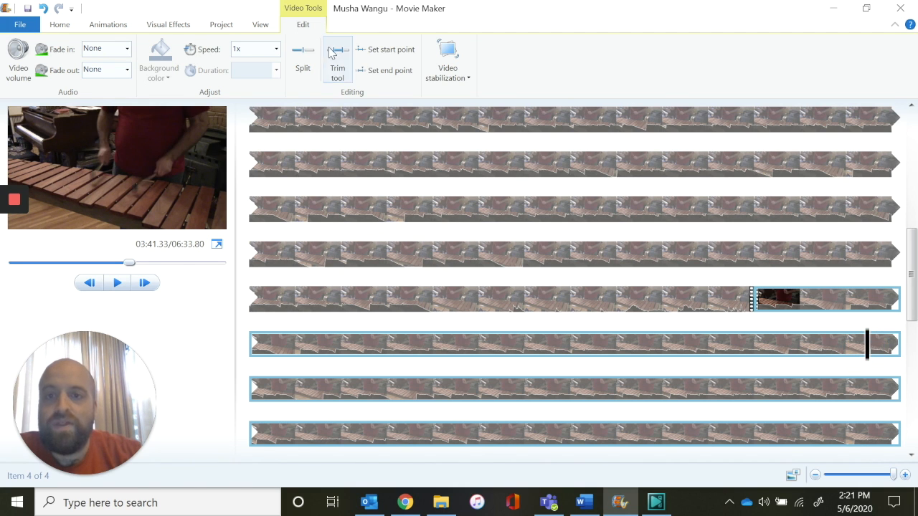
{"action": "left_click", "coordinate": [302, 58]}
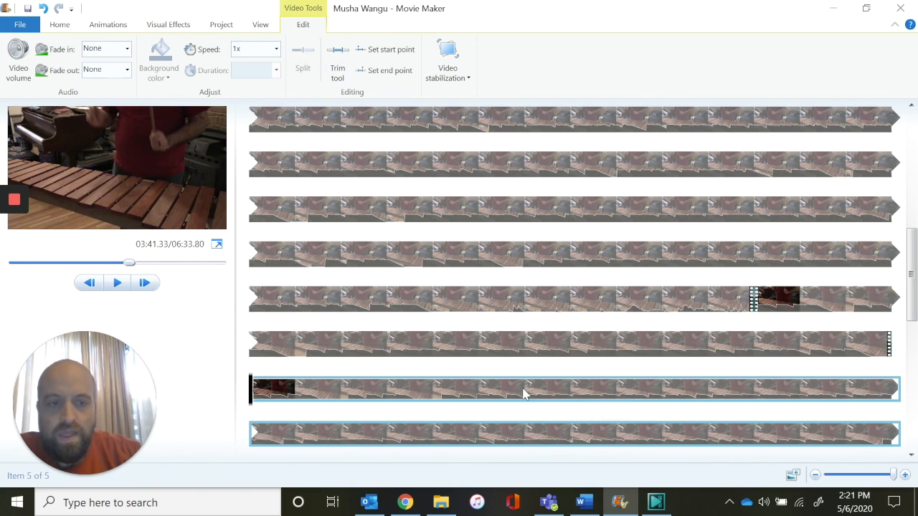
{"action": "left_click", "coordinate": [796, 292]}
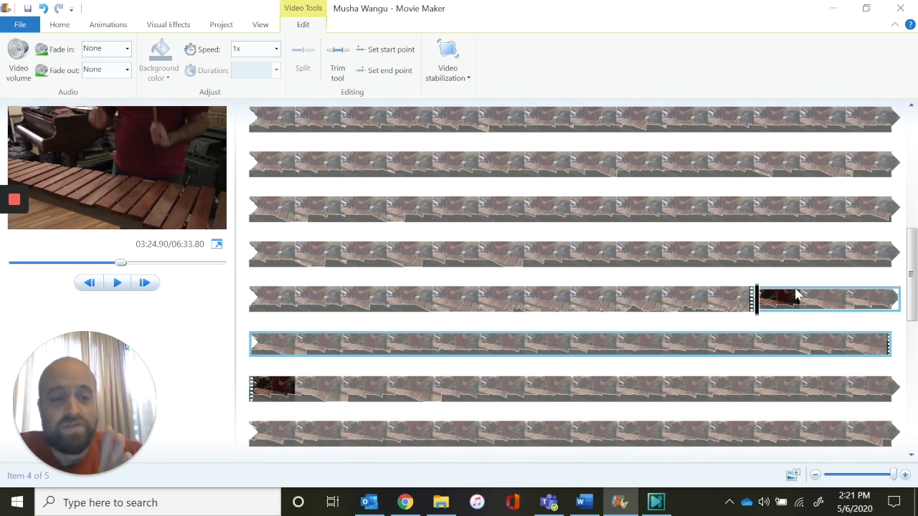
{"action": "key", "text": "Delete"}
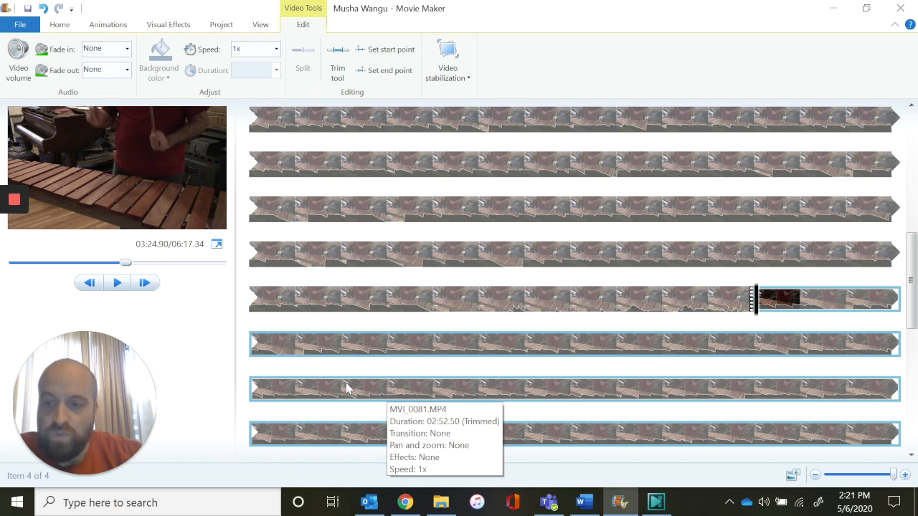
Play the remaining MVI_0081.MP4 clip to find the end of its next section and split it at 03:41.33
{"action": "key", "text": "space"}
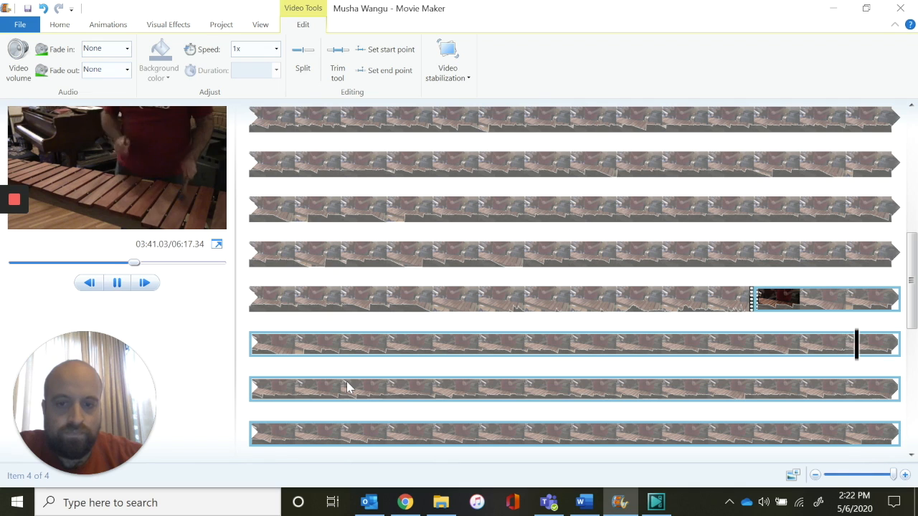
{"action": "key", "text": "space"}
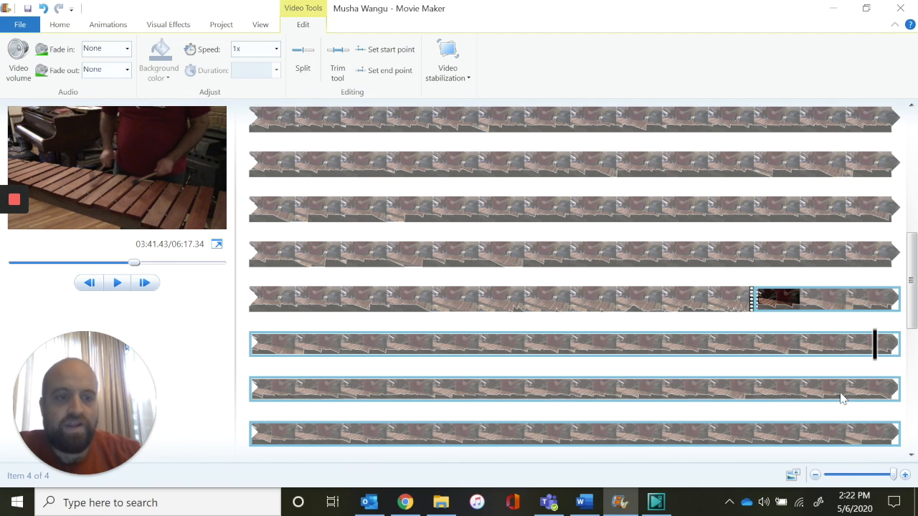
{"action": "left_click", "coordinate": [873, 343]}
{"action": "right_click", "coordinate": [865, 337]}
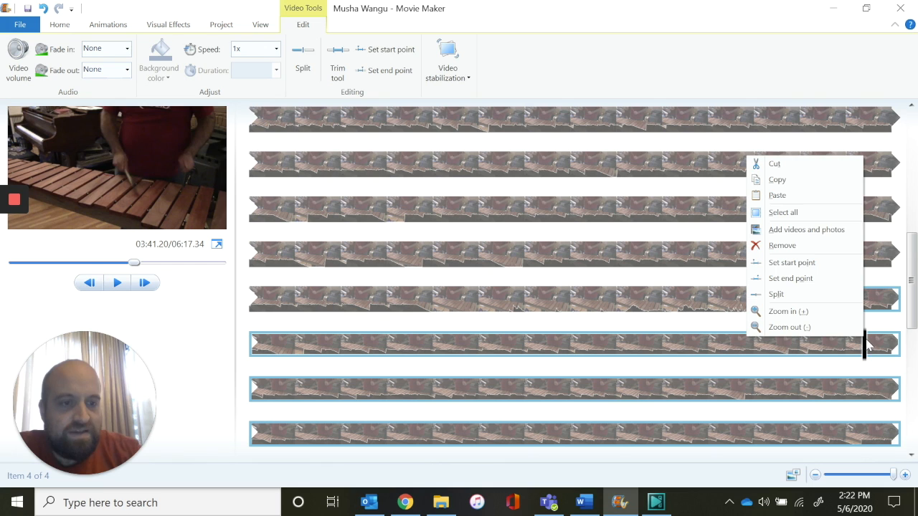
{"action": "left_click", "coordinate": [866, 348]}
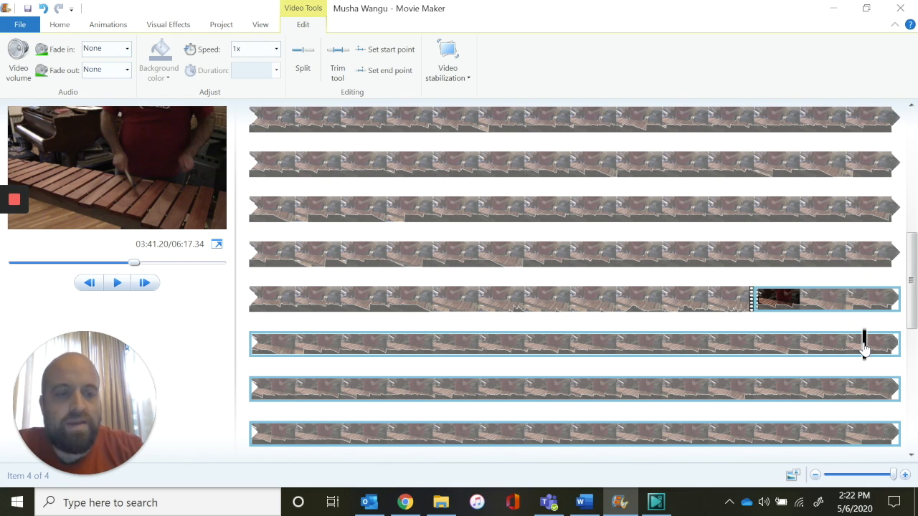
{"action": "left_click_drag", "start_coordinate": [865, 348], "coordinate": [858, 350]}
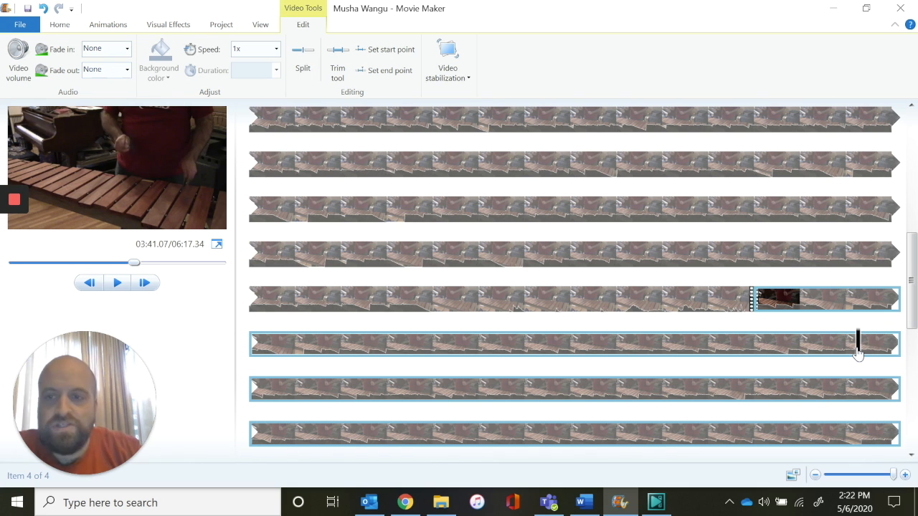
{"action": "key", "text": "space"}
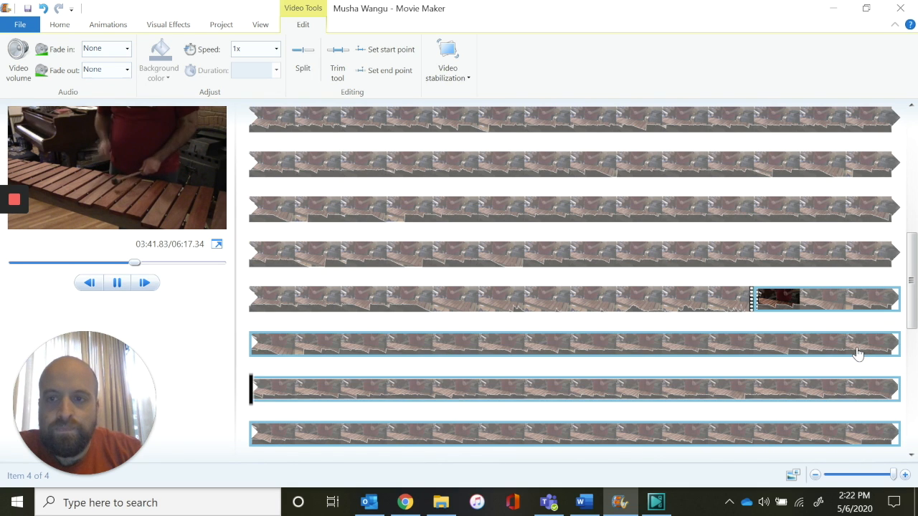
{"action": "key", "text": "space"}
{"action": "left_click", "coordinate": [788, 345]}
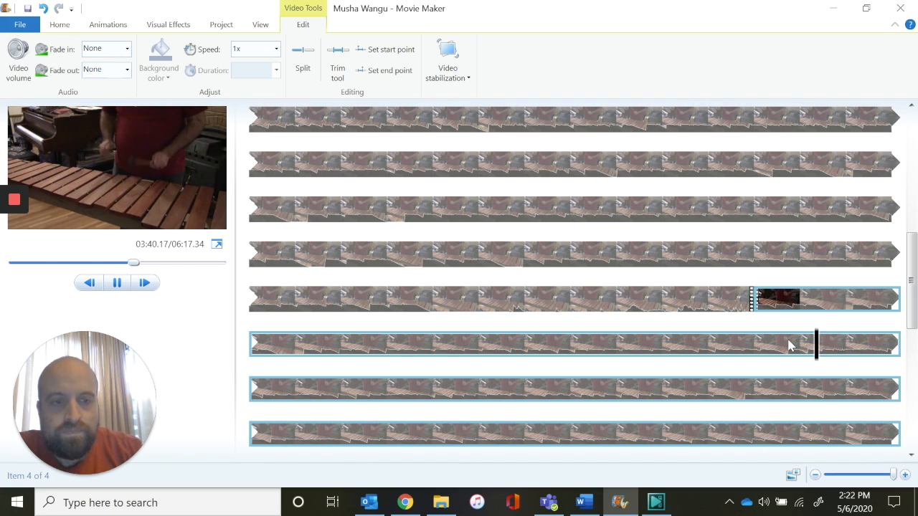
{"action": "key", "text": "space"}
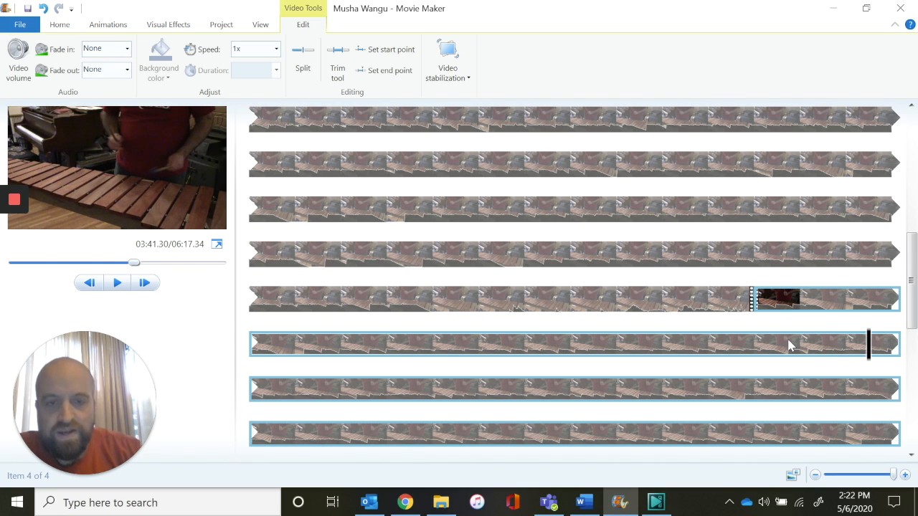
{"action": "left_click", "coordinate": [301, 58]}
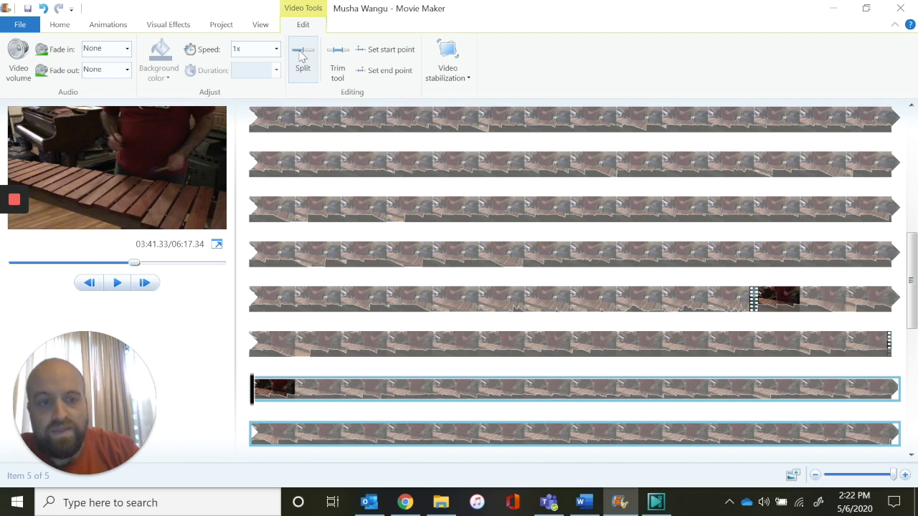
Copy the 16-second MVI_0081.MP4 piece and paste it directly after the first MVI_0087.MP4 piece
{"action": "left_click", "coordinate": [802, 298]}
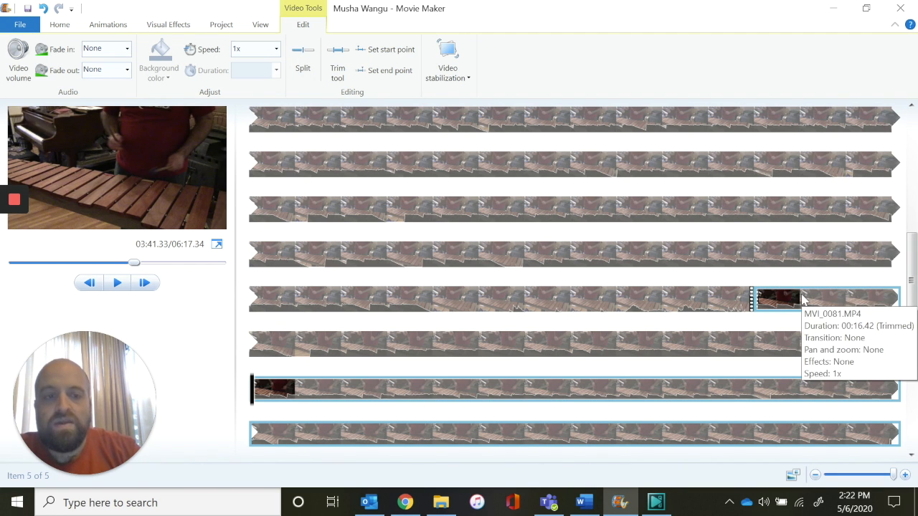
{"action": "left_click", "coordinate": [801, 298]}
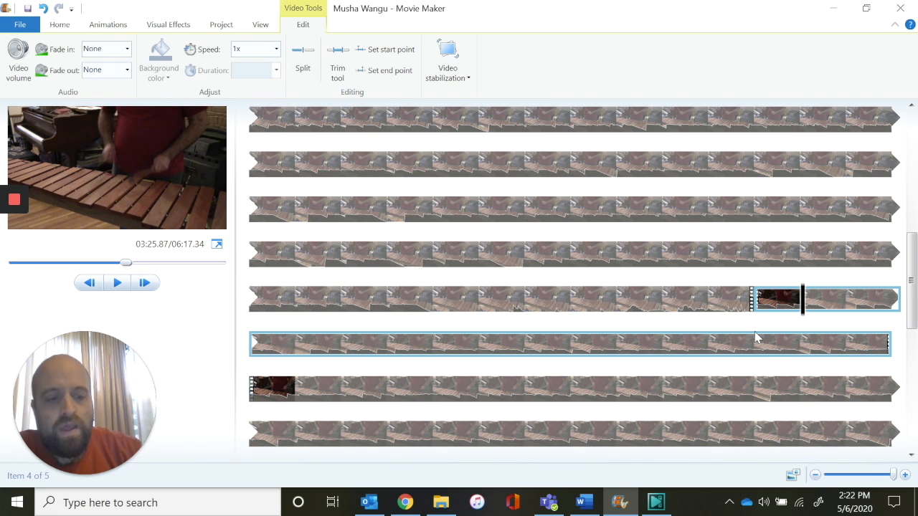
{"action": "scroll", "coordinate": [667, 349], "scroll_direction": "up", "scroll_amount": 5}
{"action": "scroll", "coordinate": [671, 348], "scroll_direction": "up", "scroll_amount": 3}
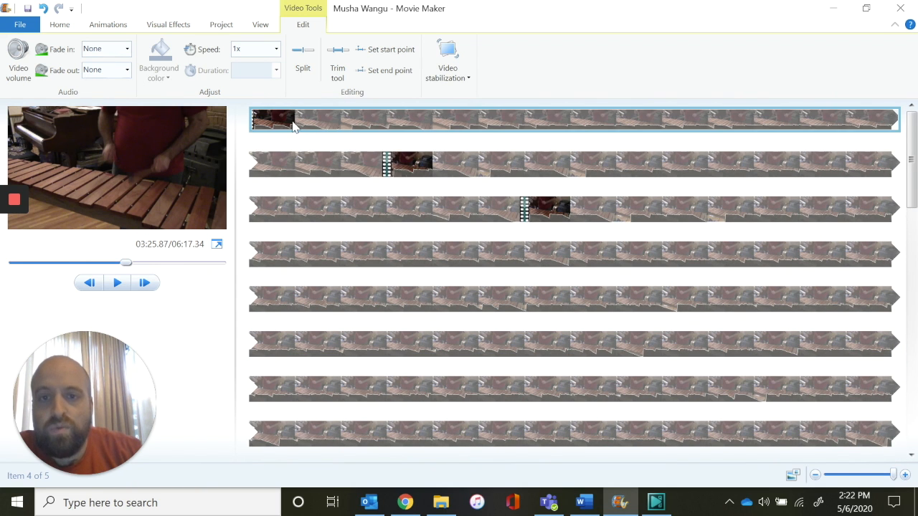
{"action": "left_click", "coordinate": [526, 209]}
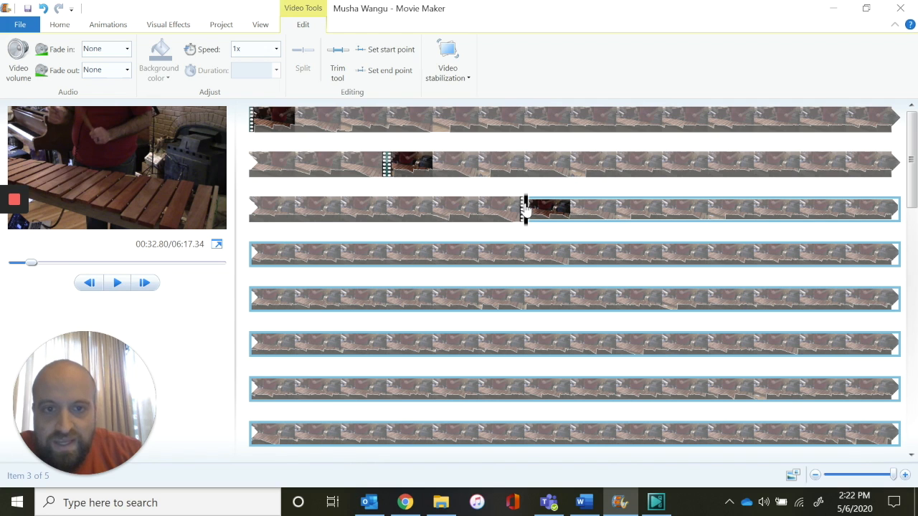
{"action": "left_click", "coordinate": [525, 208]}
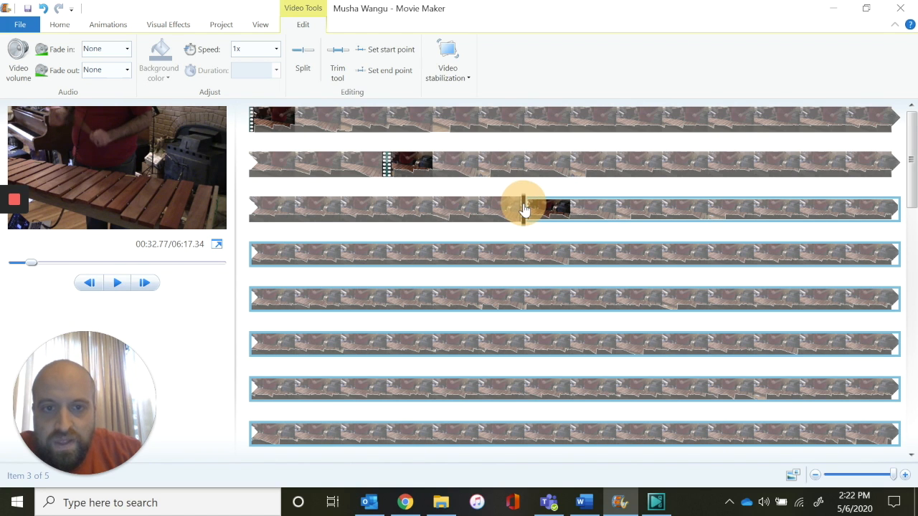
{"action": "left_click", "coordinate": [523, 209]}
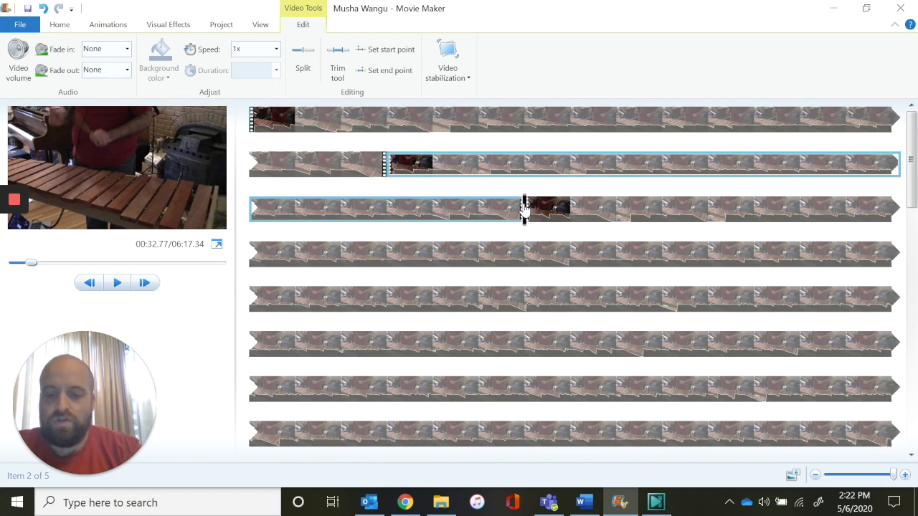
{"action": "key", "text": "m"}
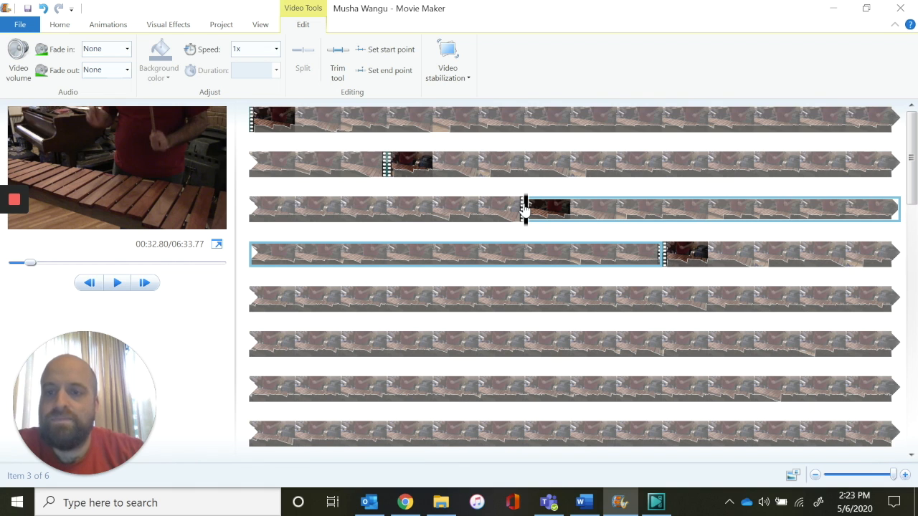
Play the movie through the pasted MVI_0081.MP4 piece into the following MVI_0087.MP4 clip, stopping at about 00:50.27
{"action": "left_click", "coordinate": [253, 123]}
{"action": "key", "text": "space"}
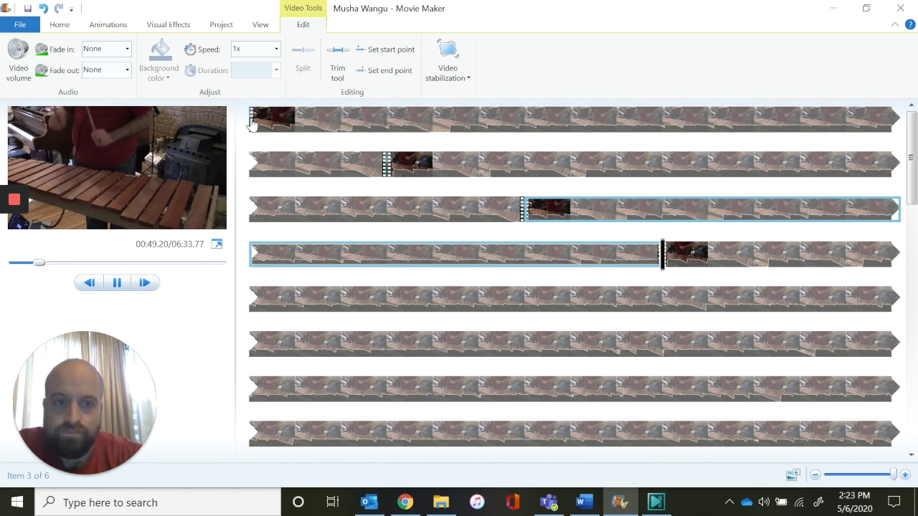
{"action": "key", "text": "space"}
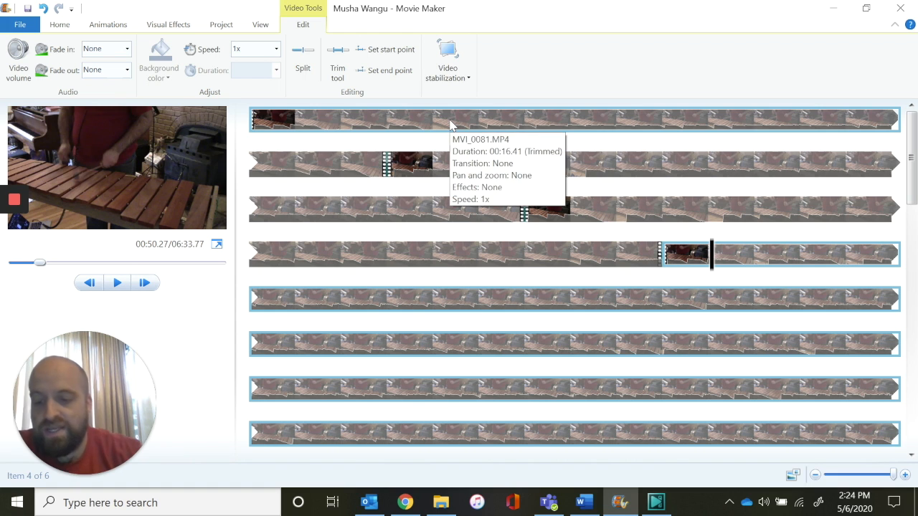
Select all clips on the timeline and lower their video volume well below the midpoint
{"action": "key", "text": "ctrl+a"}
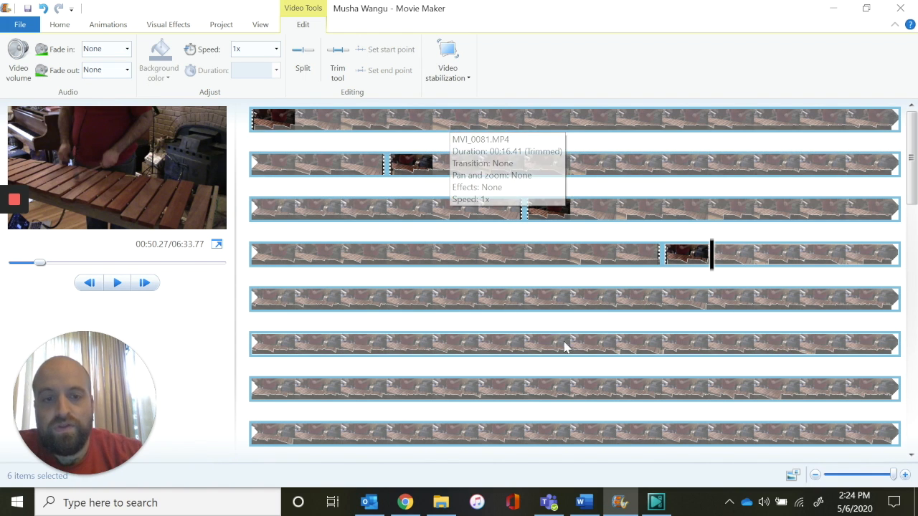
{"action": "left_click", "coordinate": [18, 71]}
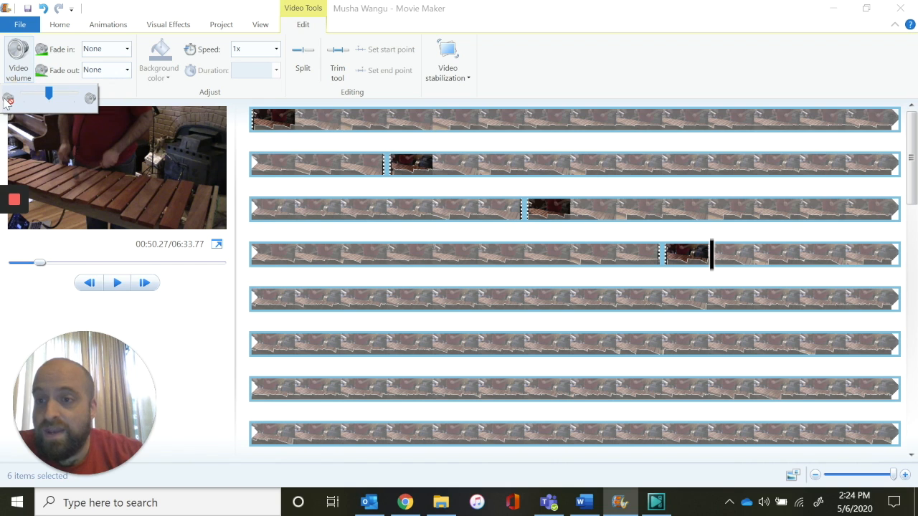
{"action": "left_click_drag", "start_coordinate": [50, 96], "coordinate": [3, 109]}
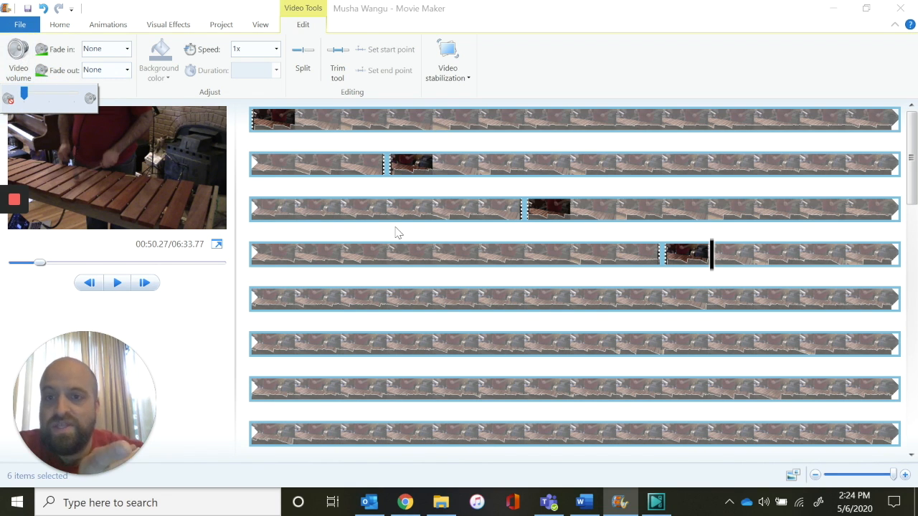
Play the movie from the beginning to check the lowered volume, stopping at about 00:01.70
{"action": "left_click", "coordinate": [252, 123]}
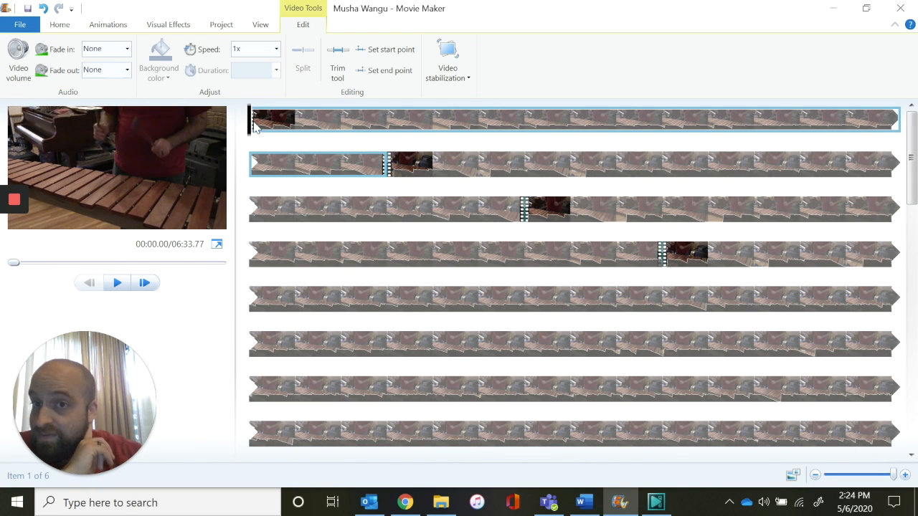
{"action": "key", "text": "space"}
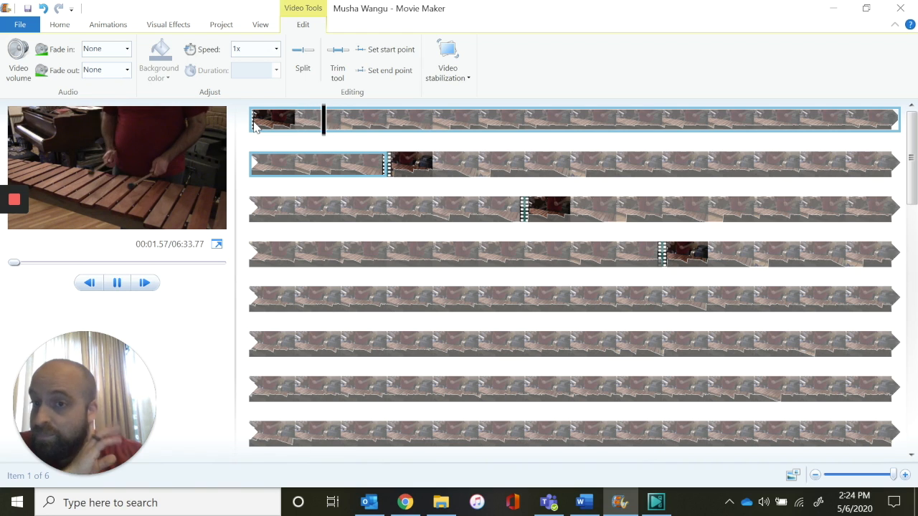
{"action": "key", "text": "space"}
Add the Musha Wengu Sop 12 audio file from the Remote Learning folder under Misc as the movie's music
{"action": "scroll", "coordinate": [215, 86], "scroll_direction": "up", "scroll_amount": 5}
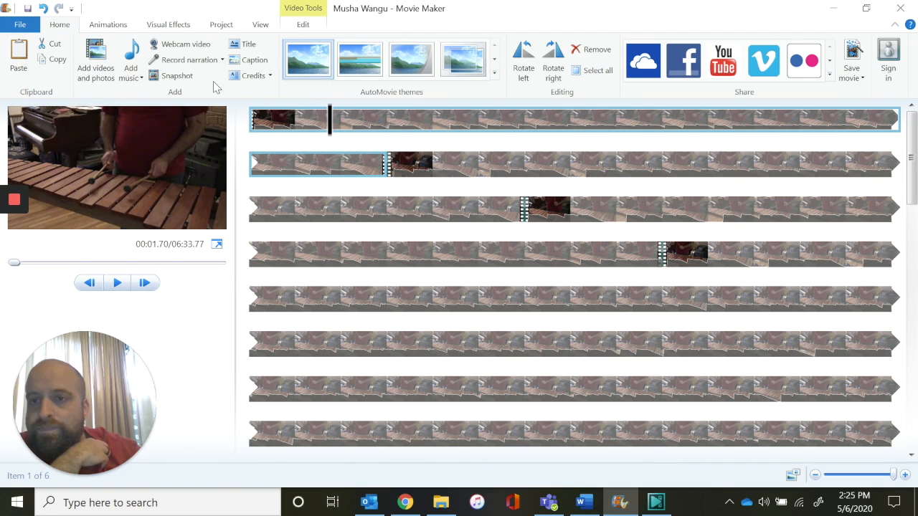
{"action": "left_click", "coordinate": [132, 54]}
{"action": "left_click", "coordinate": [56, 250]}
{"action": "double_click", "coordinate": [180, 194]}
{"action": "double_click", "coordinate": [193, 177]}
{"action": "scroll", "coordinate": [204, 171], "scroll_direction": "down", "scroll_amount": 1}
{"action": "scroll", "coordinate": [208, 161], "scroll_direction": "up", "scroll_amount": 1}
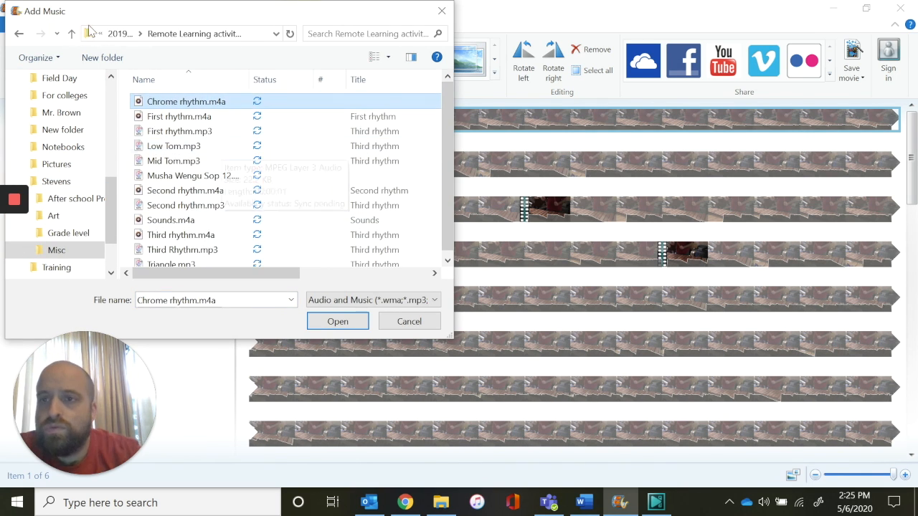
{"action": "double_click", "coordinate": [191, 176]}
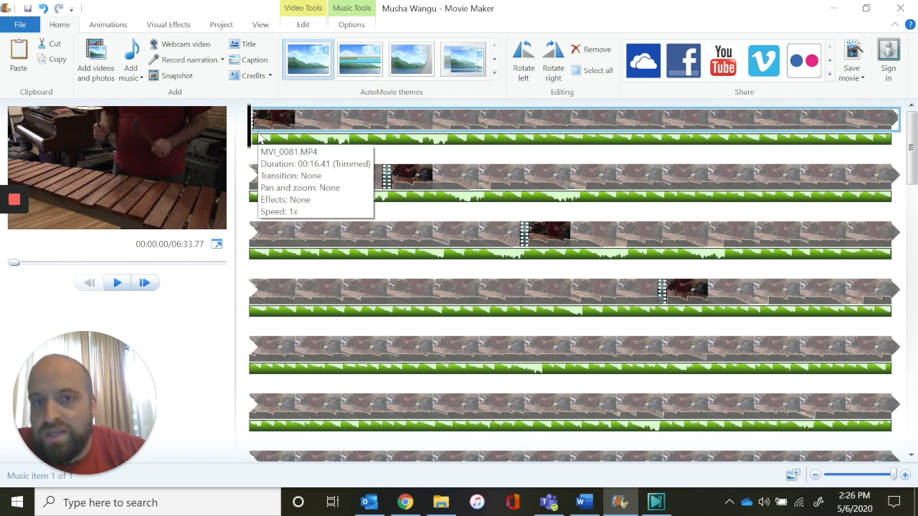
Play the movie from the beginning with the added music, stopping at about 00:19.57
{"action": "key", "text": "space"}
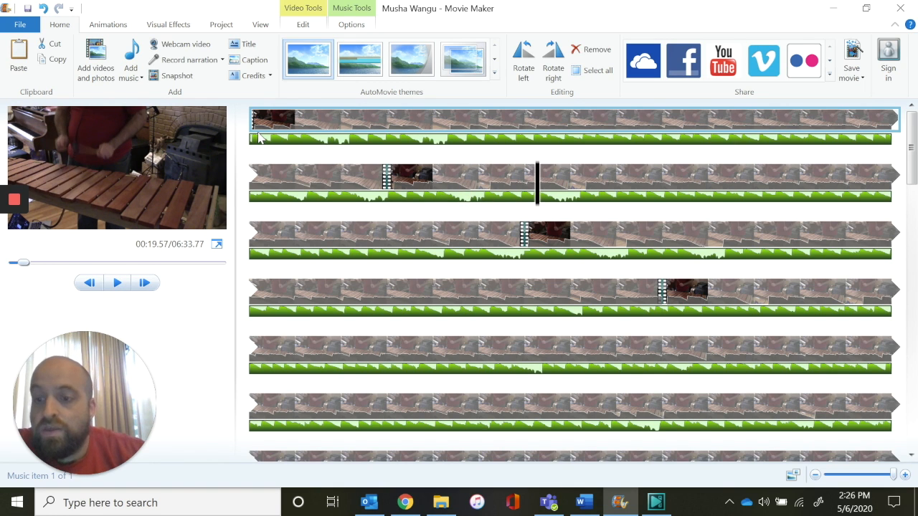
{"action": "left_click", "coordinate": [129, 128]}
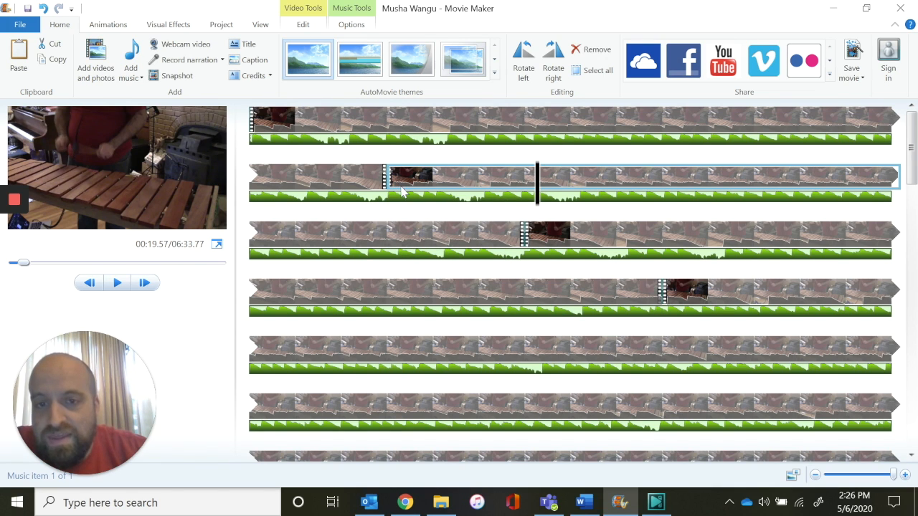
Shift the music track slightly so that it starts at about 00:00.13 in the movie
{"action": "mouse_move", "coordinate": [392, 182]}
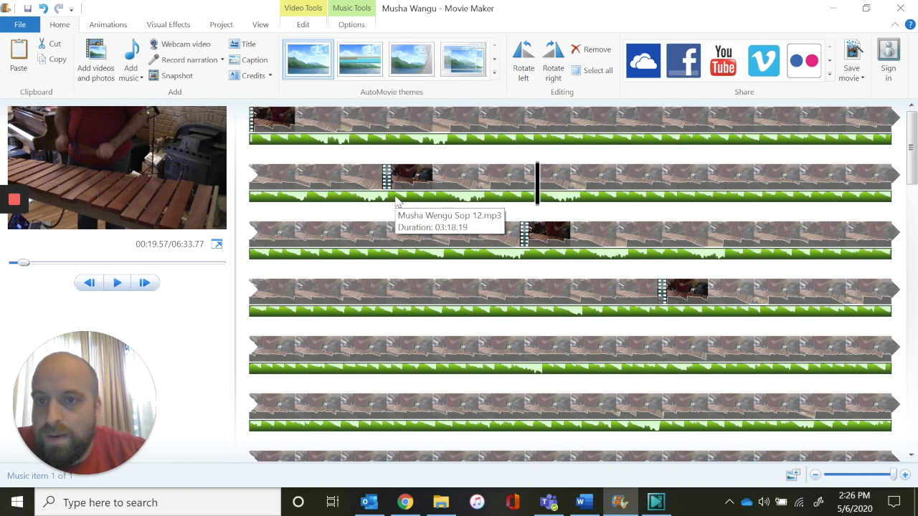
{"action": "mouse_move", "coordinate": [256, 138]}
{"action": "left_mouse_down"}
{"action": "mouse_move", "coordinate": [259, 146]}
{"action": "mouse_move", "coordinate": [276, 138]}
{"action": "mouse_move", "coordinate": [256, 140]}
{"action": "left_mouse_up"}
{"action": "left_click", "coordinate": [266, 145]}
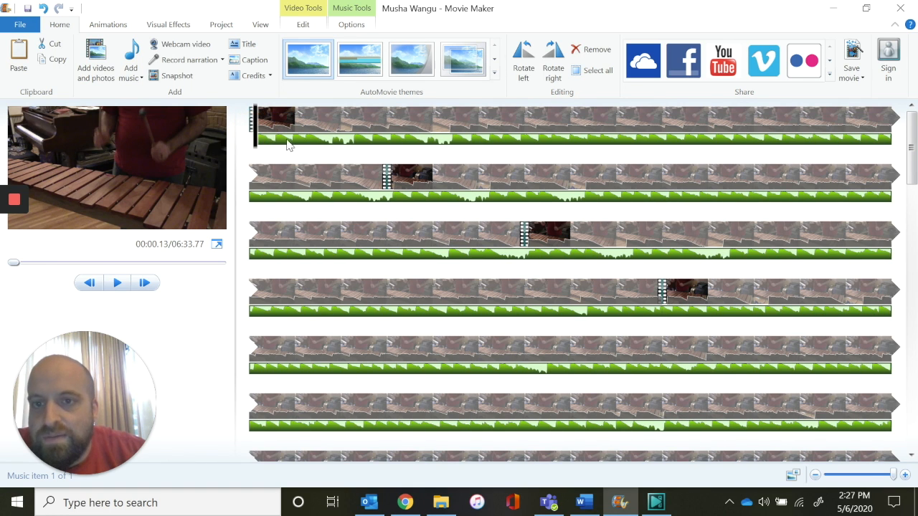
{"action": "left_click", "coordinate": [318, 154]}
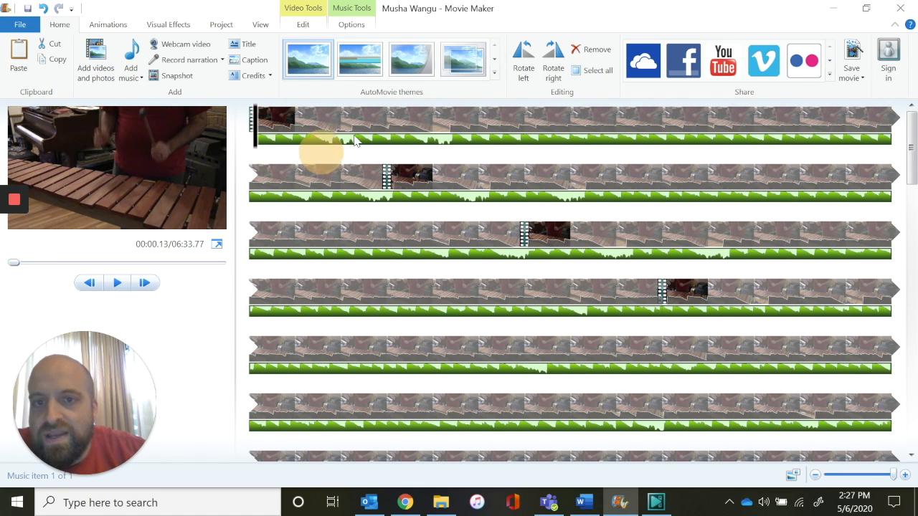
Play the movie across the cut between the first and second clips, stopping at about 00:18.13
{"action": "left_click", "coordinate": [436, 131]}
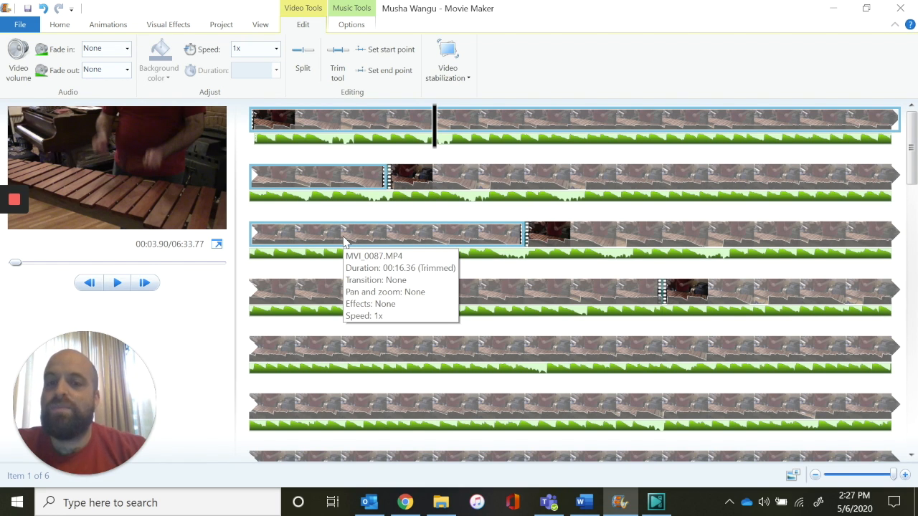
{"action": "left_click", "coordinate": [364, 176]}
{"action": "key", "text": "space"}
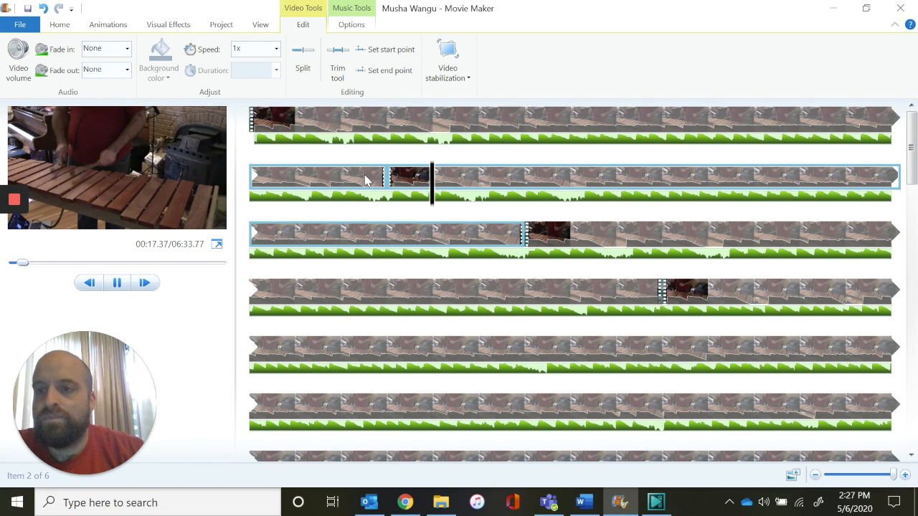
{"action": "key", "text": "space"}
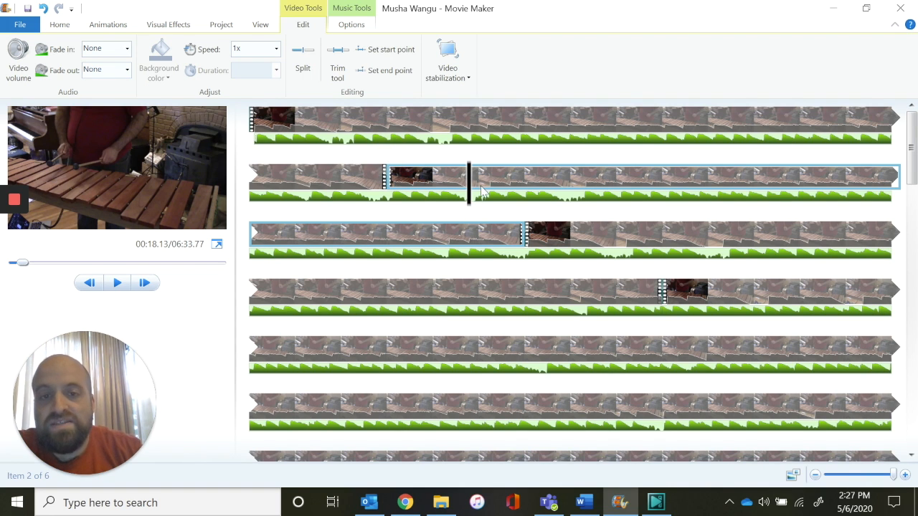
Try a Diagonal down-right transition on the second clip and play the movie across it
{"action": "left_click_drag", "start_coordinate": [467, 181], "coordinate": [387, 192]}
{"action": "left_click", "coordinate": [148, 28]}
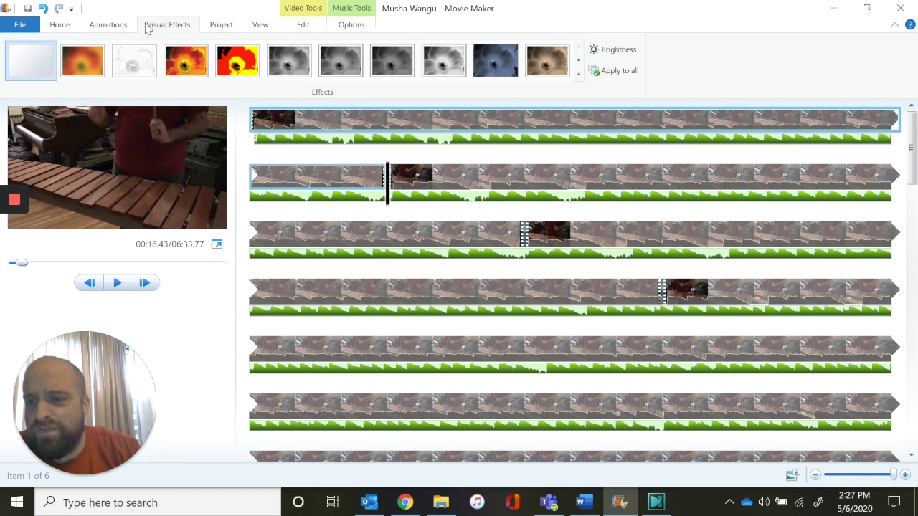
{"action": "left_click", "coordinate": [108, 24]}
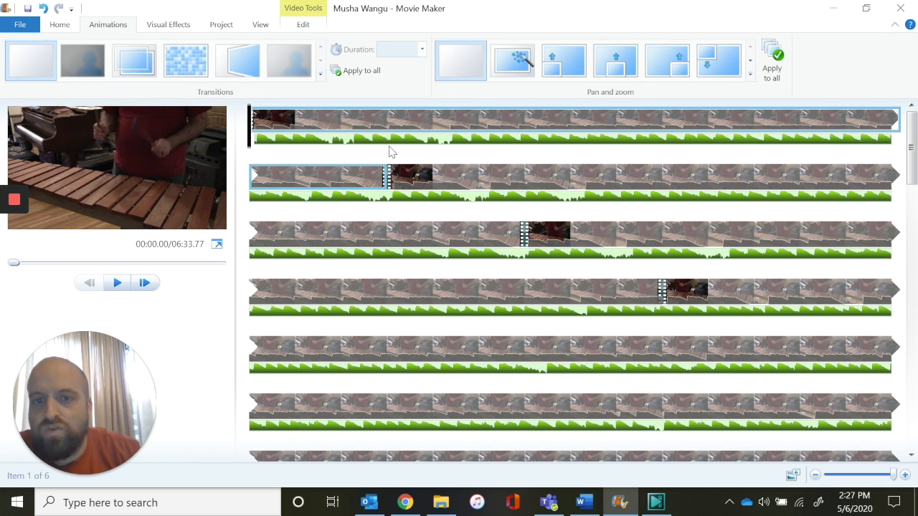
{"action": "left_click", "coordinate": [406, 176]}
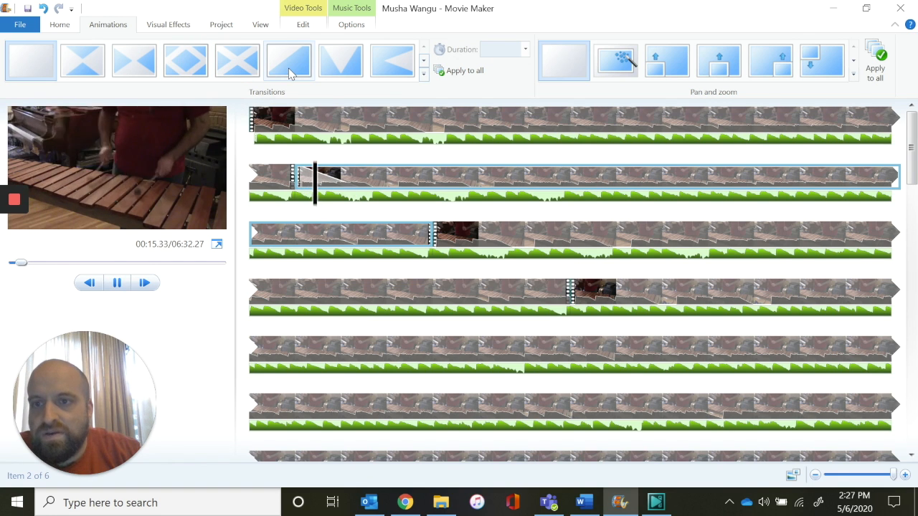
{"action": "left_click", "coordinate": [289, 72]}
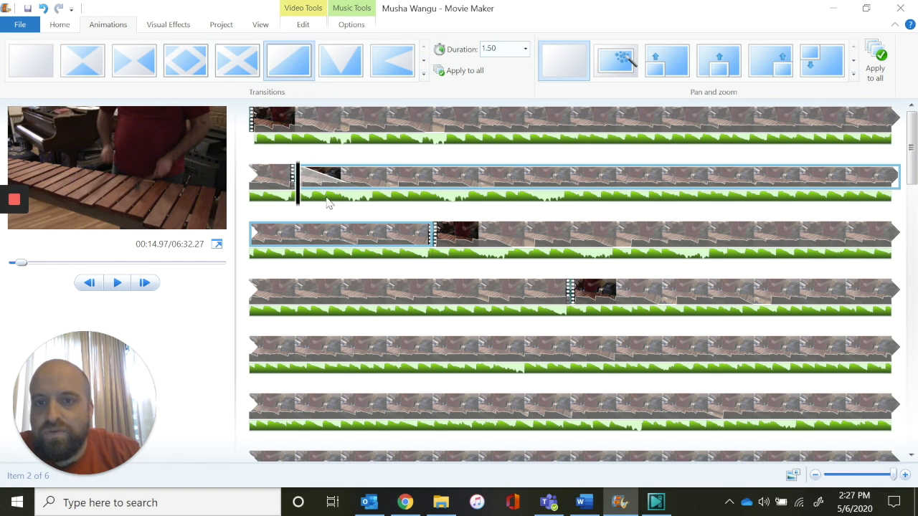
{"action": "left_click", "coordinate": [813, 117]}
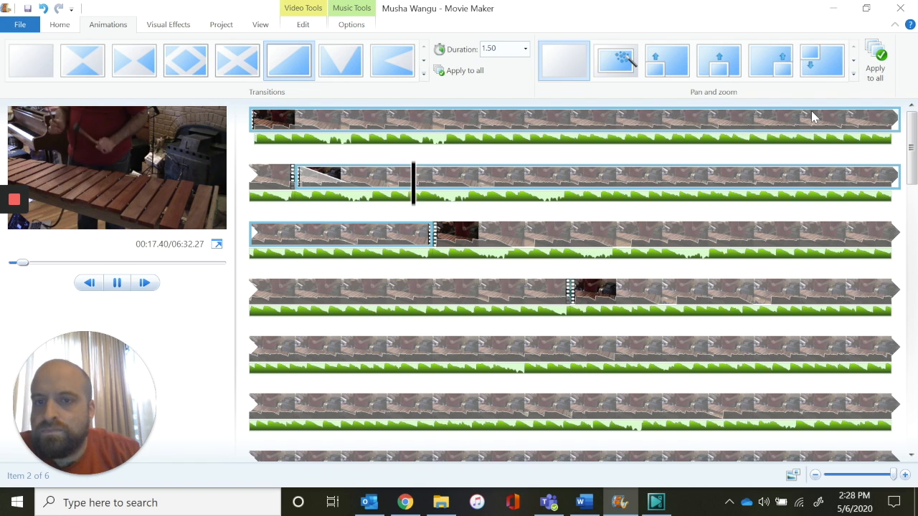
{"action": "key", "text": "space"}
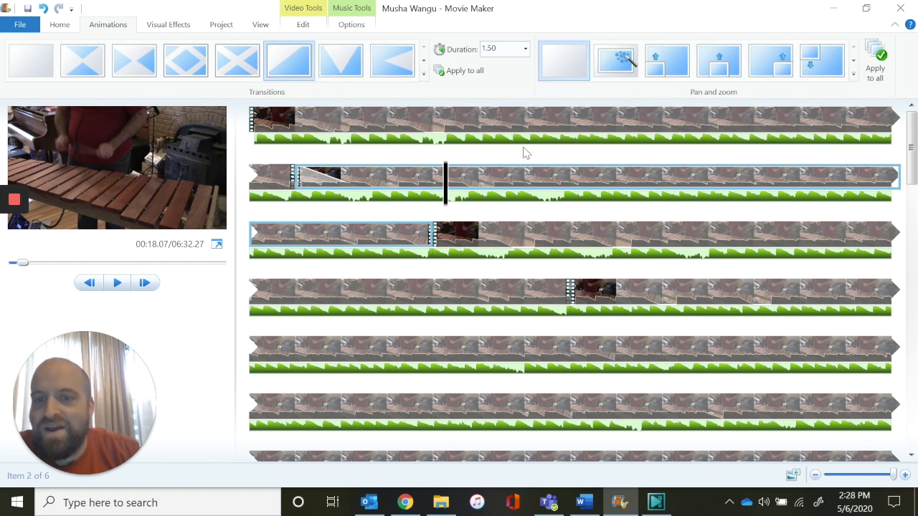
Shift the music start to about 00:00.27, then undo that shift and the diagonal transition
{"action": "left_click_drag", "start_coordinate": [260, 142], "coordinate": [263, 140]}
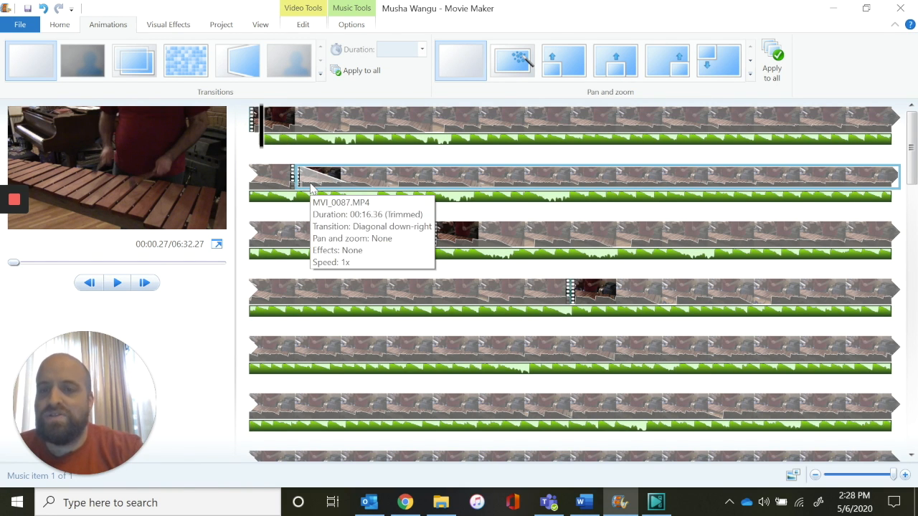
{"action": "left_click", "coordinate": [311, 188]}
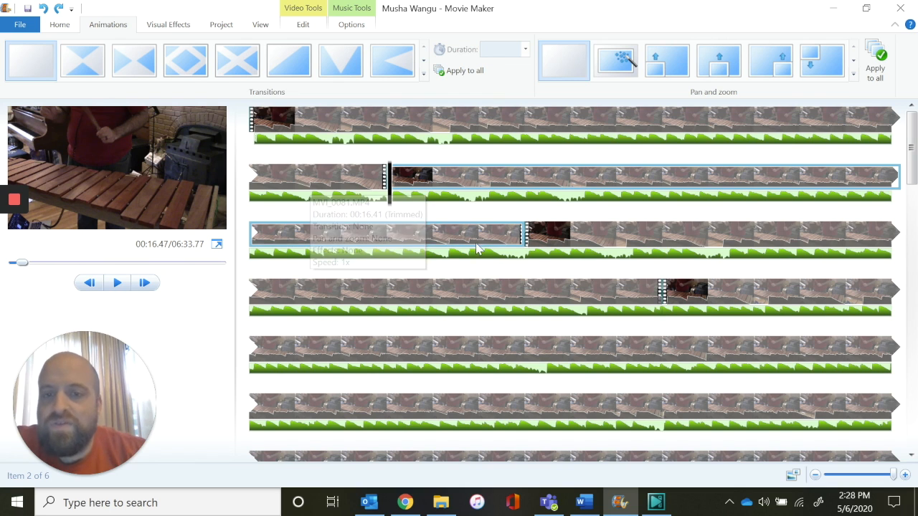
Play the movie across the plain cut into the second clip, stopping at about 00:17.73
{"action": "left_click", "coordinate": [343, 180]}
{"action": "key", "text": "space"}
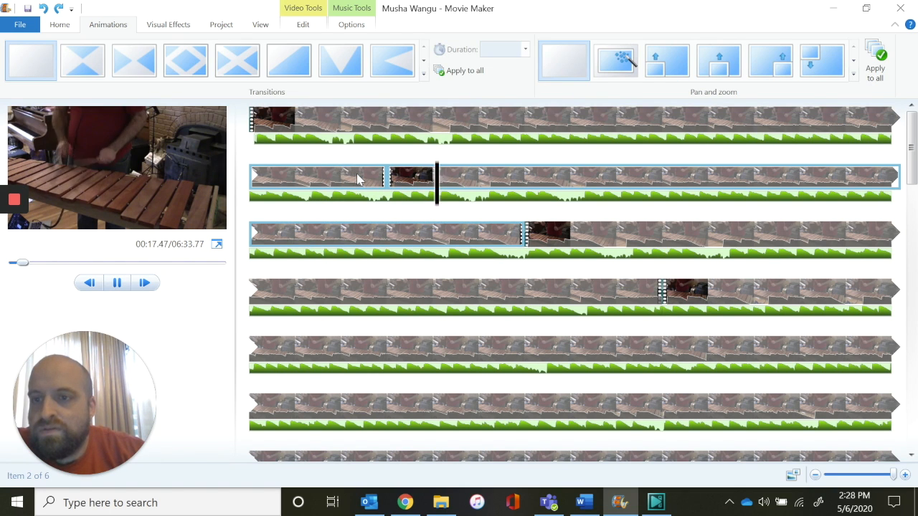
{"action": "key", "text": "space"}
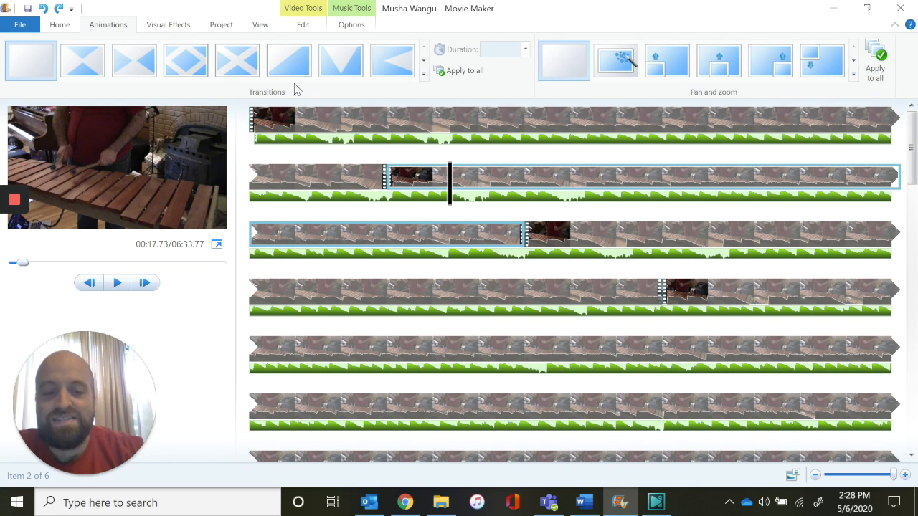
Switch to VSDC Video Editor and create a blank project titled Musha Wangu Urikudenga, leaving the other project settings at their defaults
{"action": "mouse_move", "coordinate": [672, 514]}
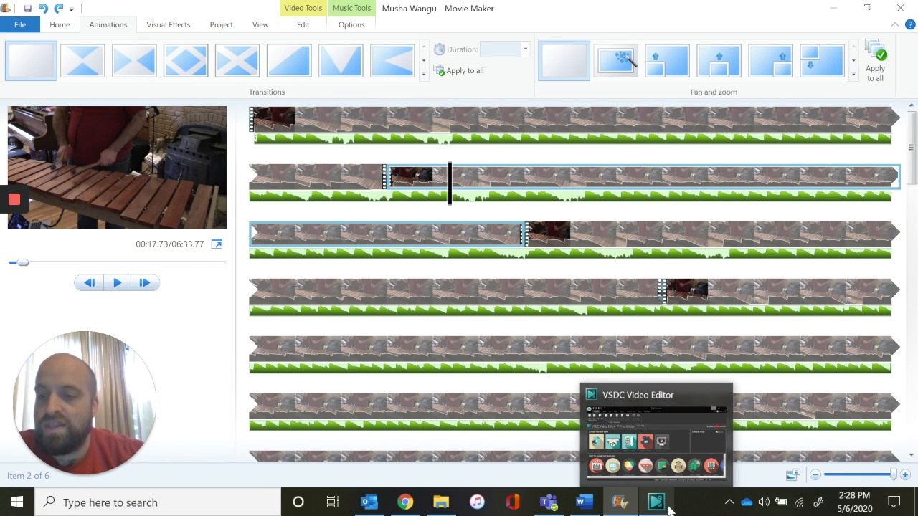
{"action": "left_click", "coordinate": [667, 507]}
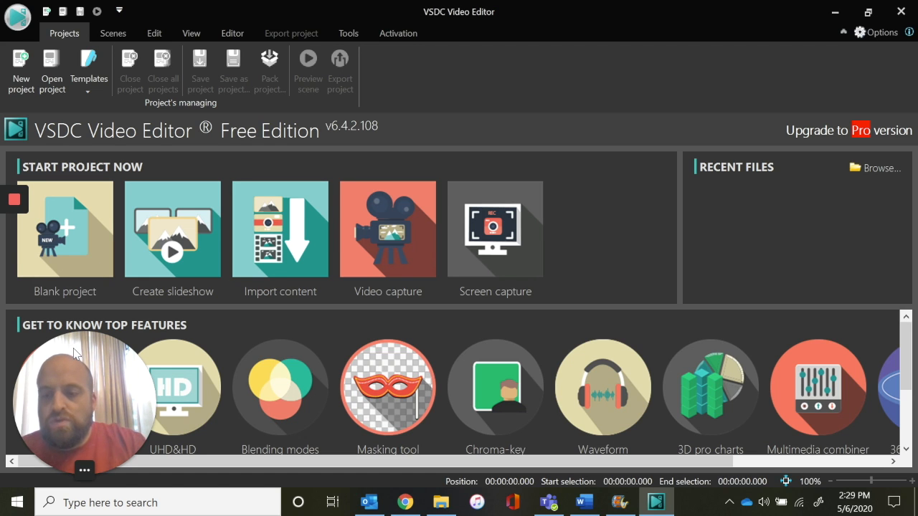
{"action": "left_click_drag", "start_coordinate": [117, 335], "coordinate": [705, 6]}
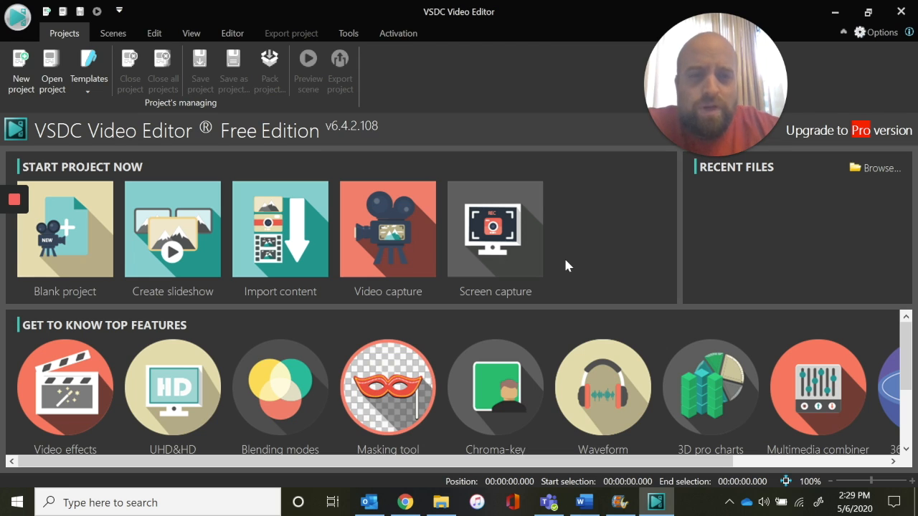
{"action": "left_click", "coordinate": [76, 258]}
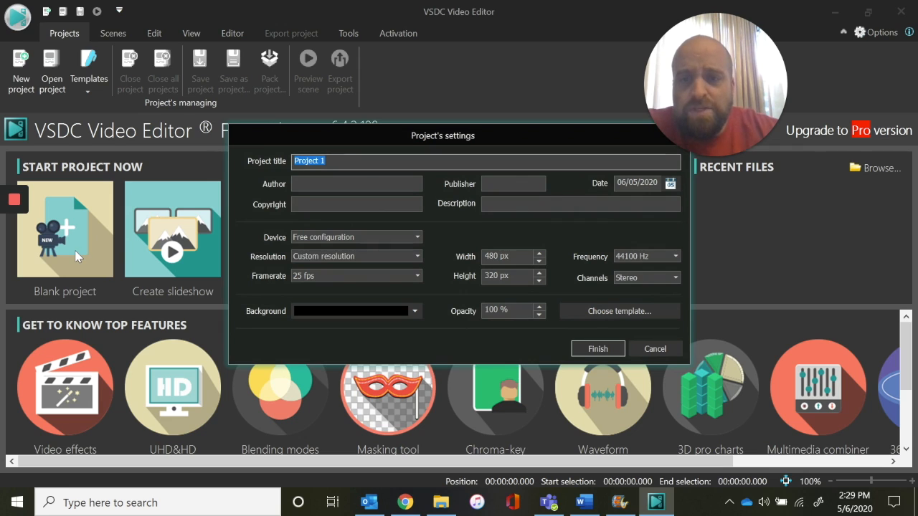
{"action": "type", "text": "Musha Wangu Urikudenga"}
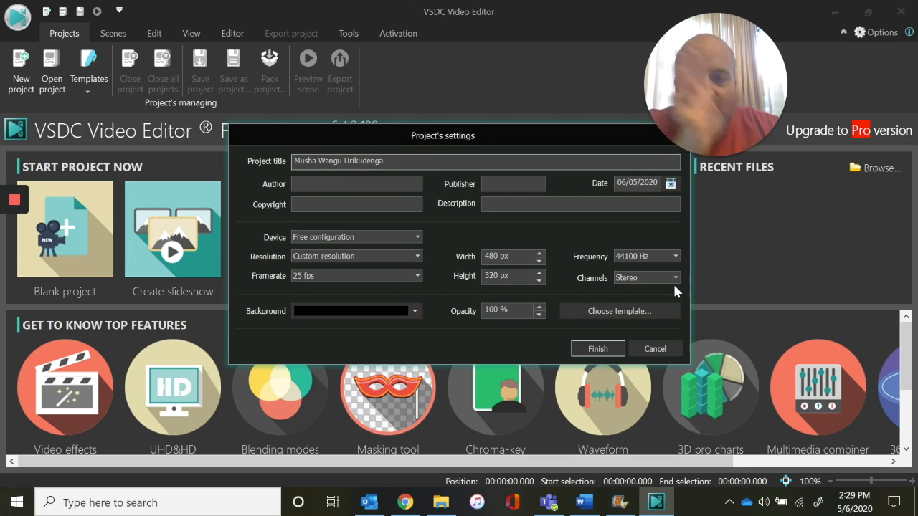
{"action": "left_click", "coordinate": [598, 349]}
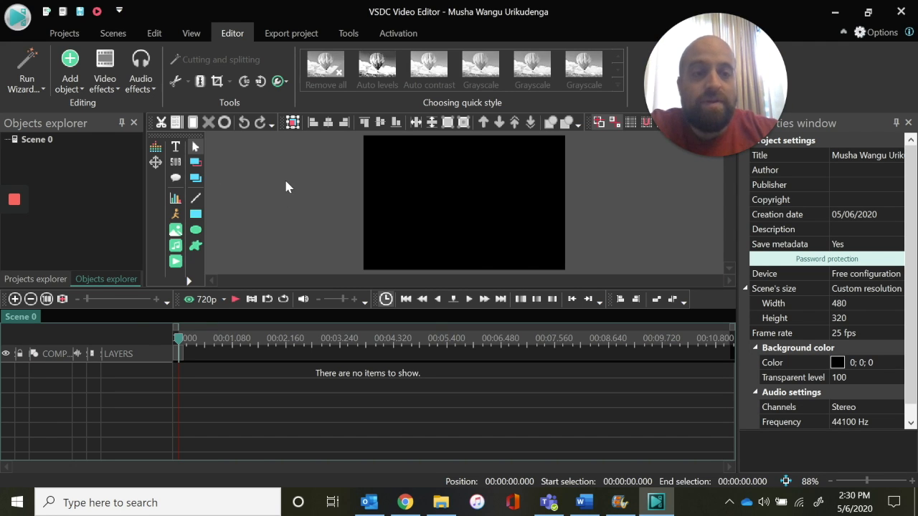
Start adding a video object to the scene and browse to the DCIM folder on USB Drive (D:)
{"action": "left_click", "coordinate": [71, 79]}
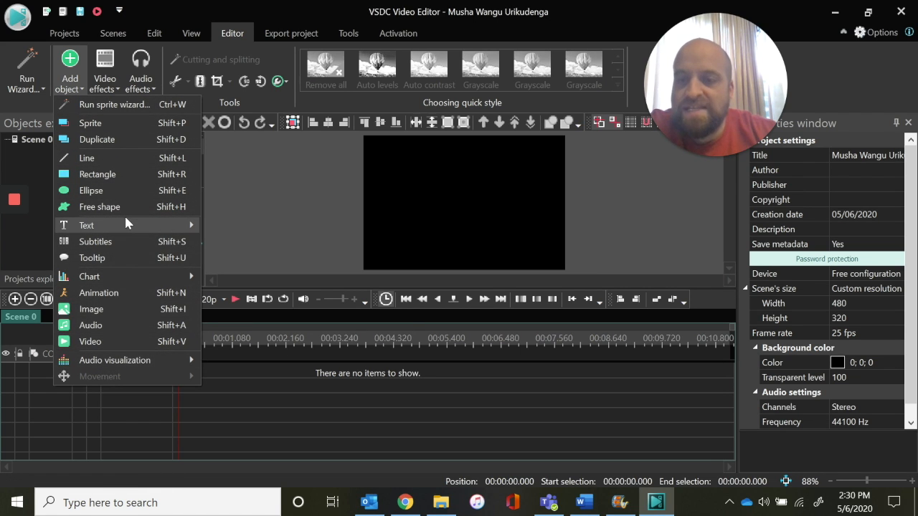
{"action": "mouse_move", "coordinate": [125, 222]}
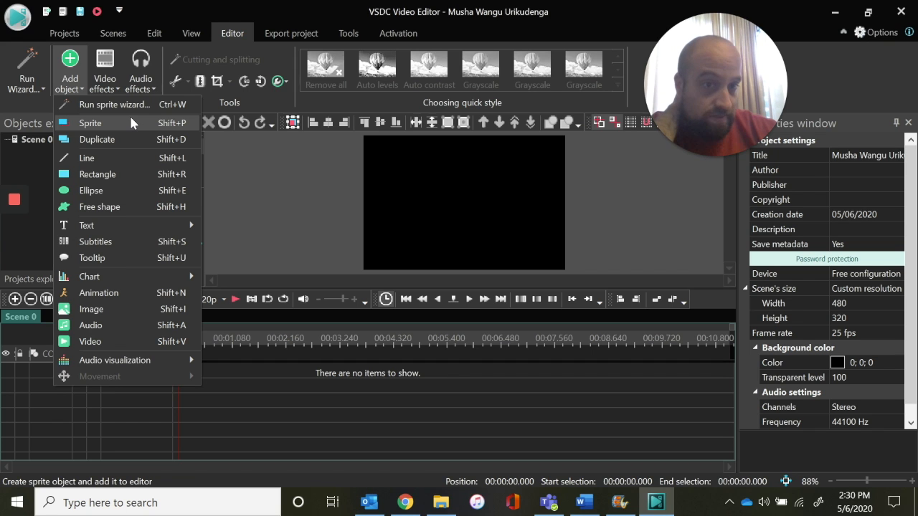
{"action": "mouse_move", "coordinate": [126, 280]}
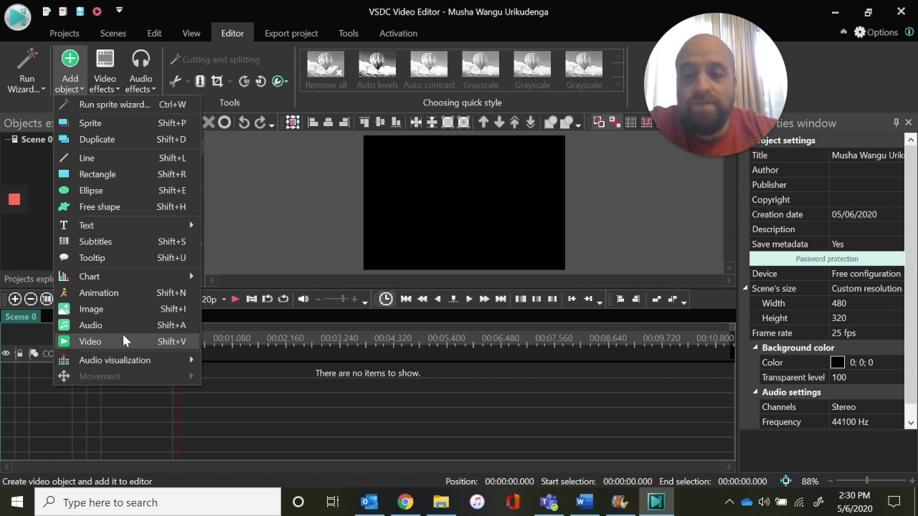
{"action": "left_click", "coordinate": [124, 337]}
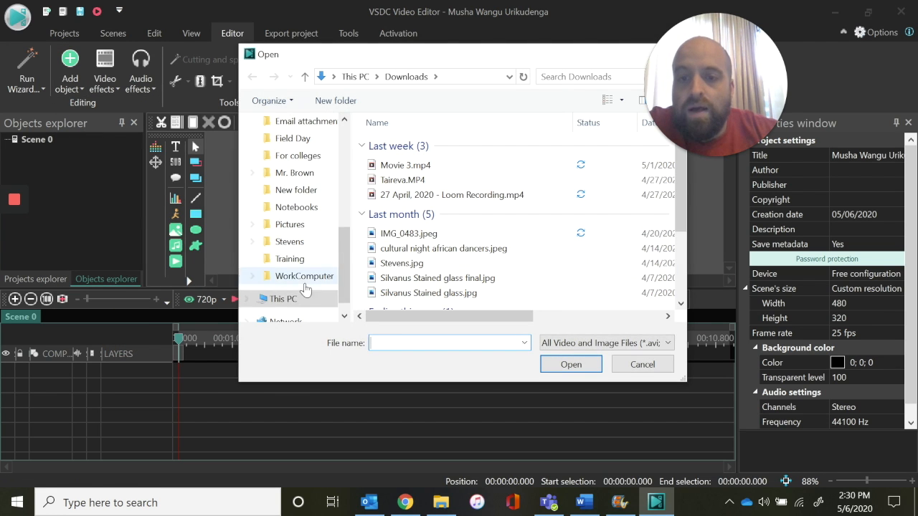
{"action": "scroll", "coordinate": [292, 297], "scroll_direction": "down", "scroll_amount": 1}
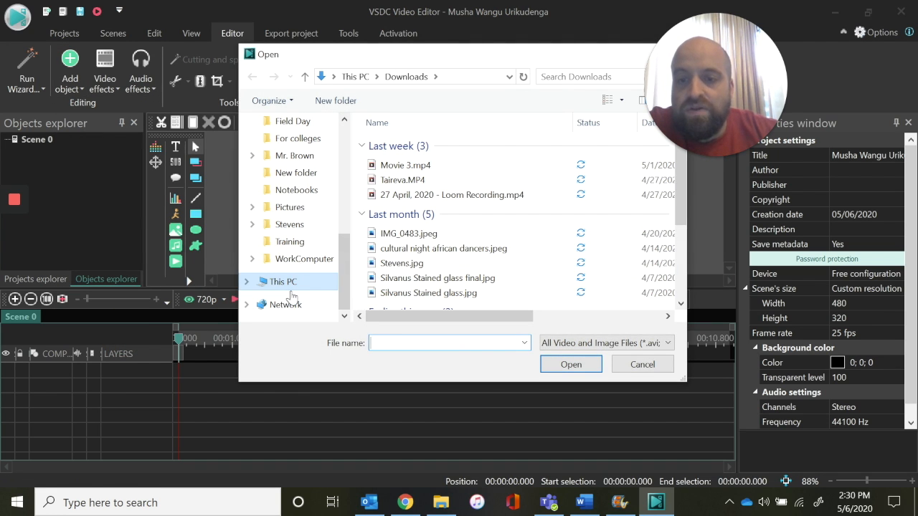
{"action": "left_click", "coordinate": [246, 281]}
{"action": "left_click", "coordinate": [291, 283]}
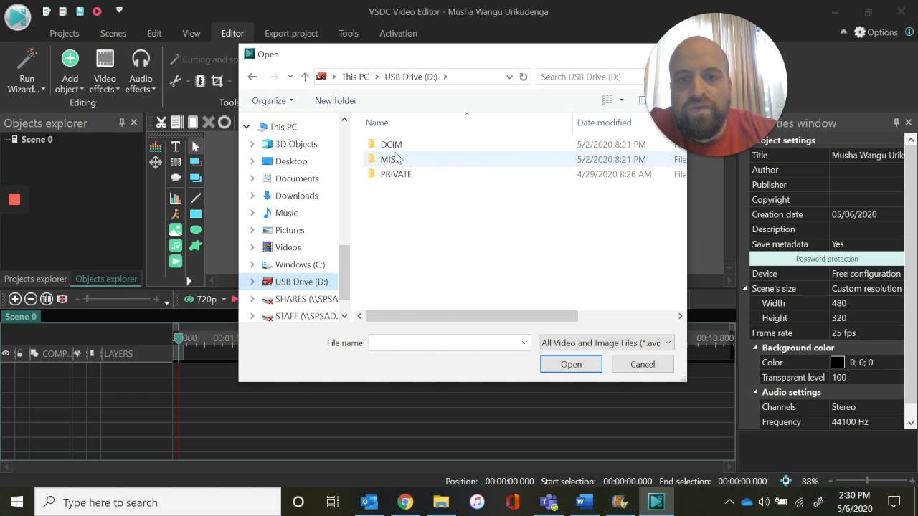
{"action": "double_click", "coordinate": [398, 146]}
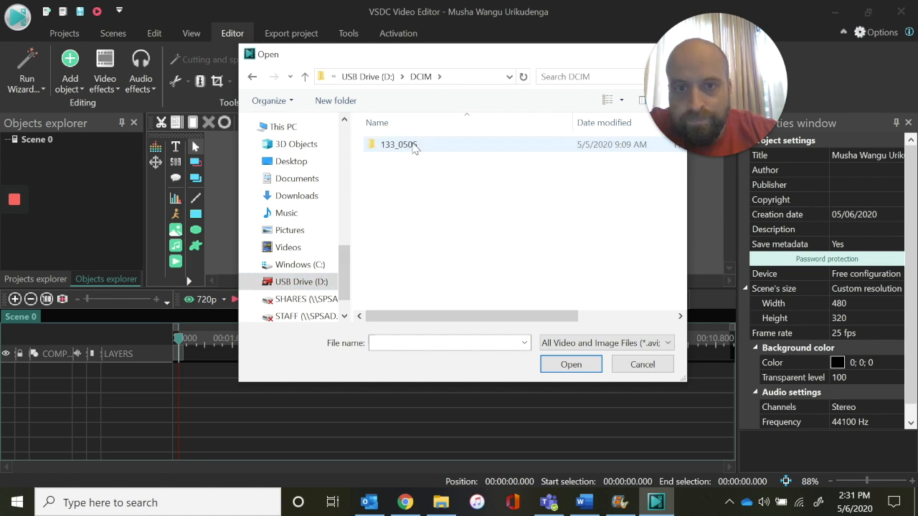
Open the subfolder inside DCIM and add the MVI_0081.MP4 video to the scene
{"action": "double_click", "coordinate": [413, 147]}
{"action": "left_click", "coordinate": [413, 145]}
{"action": "left_click", "coordinate": [445, 234], "text": "ctrl"}
{"action": "left_click", "coordinate": [459, 235], "text": "ctrl"}
{"action": "left_click", "coordinate": [555, 368]}
{"action": "left_click", "coordinate": [590, 322]}
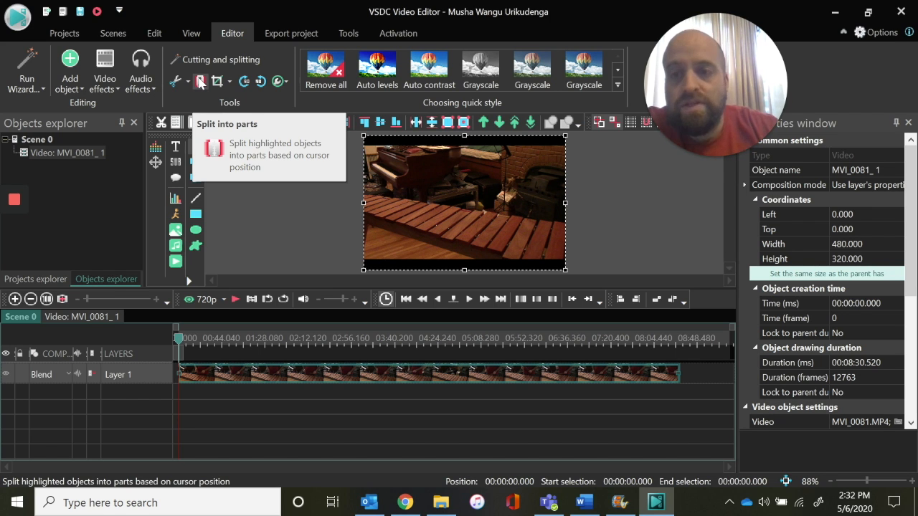
Split the MVI_0081 video at 00:05:02.960 and delete the part before the split
{"action": "left_click_drag", "start_coordinate": [529, 343], "coordinate": [476, 345]}
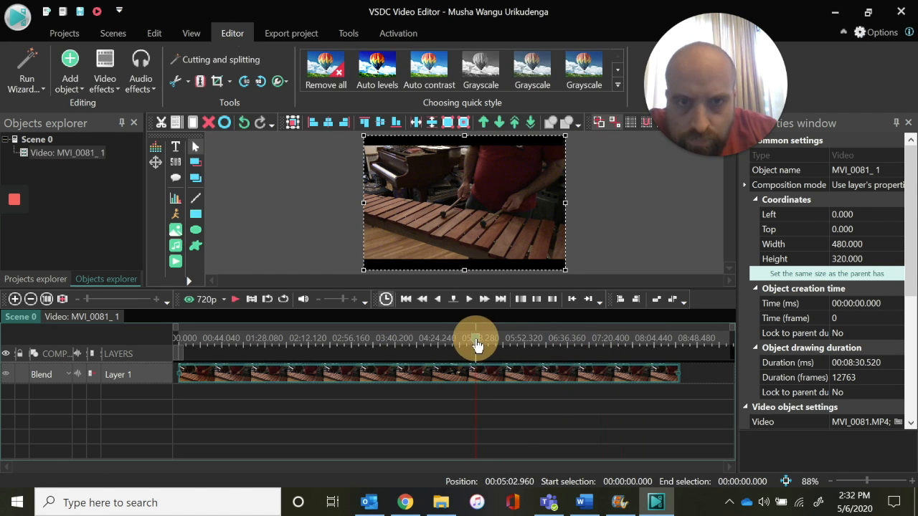
{"action": "left_click", "coordinate": [201, 81]}
{"action": "left_click", "coordinate": [427, 375]}
{"action": "key", "text": "Delete"}
Move the remaining MVI_0081 part to the start of the timeline and play it from 00:00:00.000
{"action": "left_click_drag", "start_coordinate": [625, 375], "coordinate": [237, 376]}
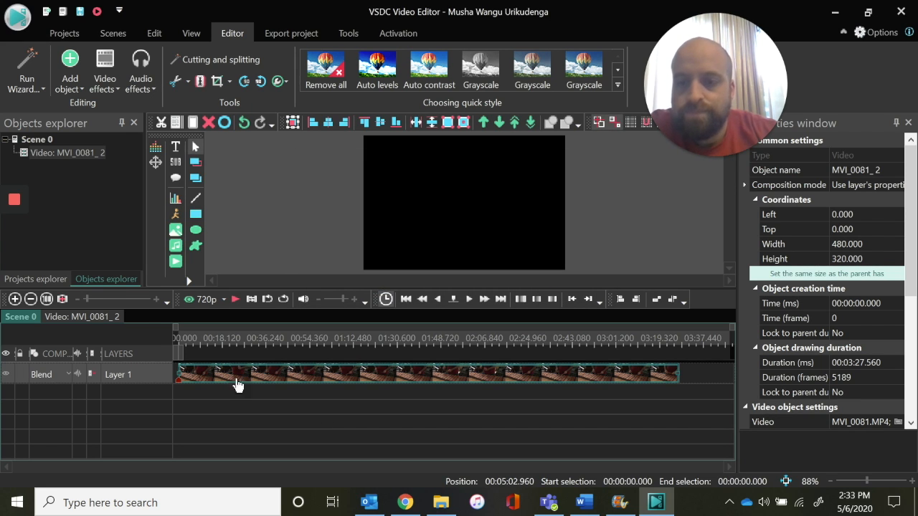
{"action": "left_click", "coordinate": [183, 342]}
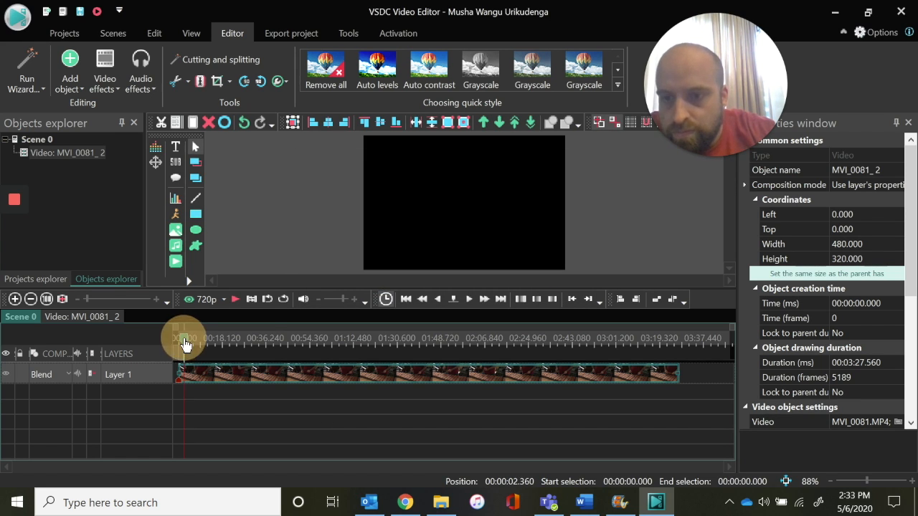
{"action": "left_click_drag", "start_coordinate": [183, 341], "coordinate": [178, 343]}
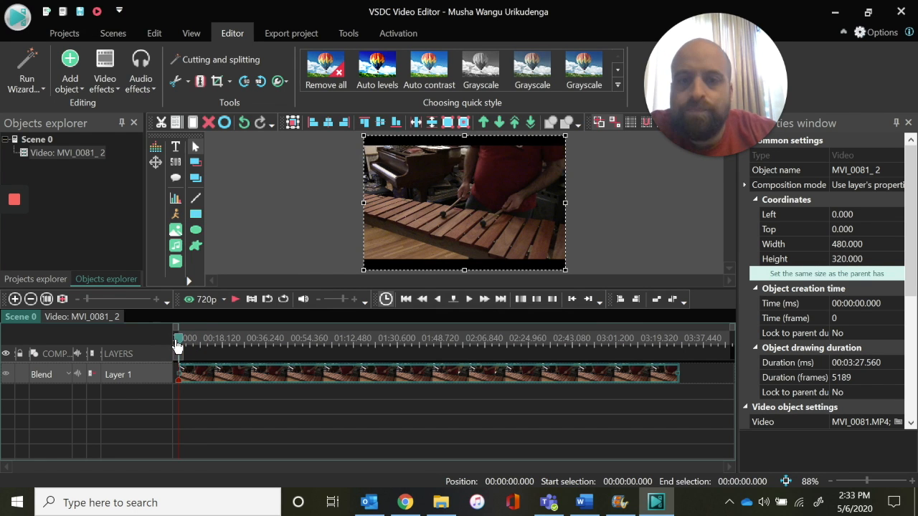
{"action": "key", "text": "space"}
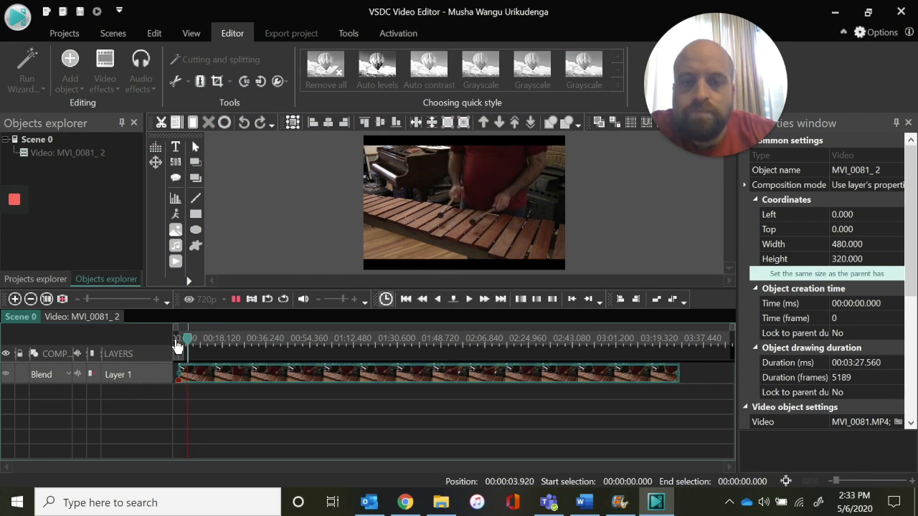
Stop playback and shrink the MVI_0081 video to about 178 × 135 in the scene's upper-left corner
{"action": "key", "text": "space"}
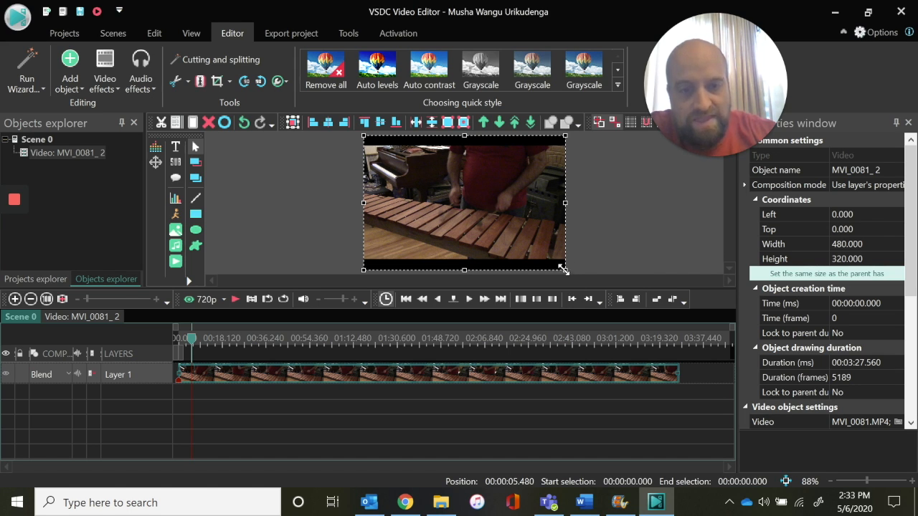
{"action": "left_click_drag", "start_coordinate": [565, 270], "coordinate": [438, 192]}
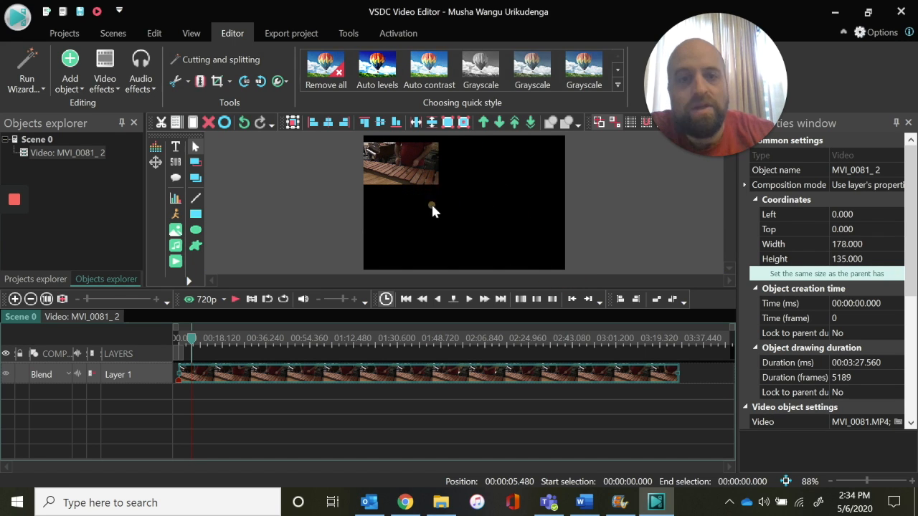
{"action": "left_click", "coordinate": [432, 211]}
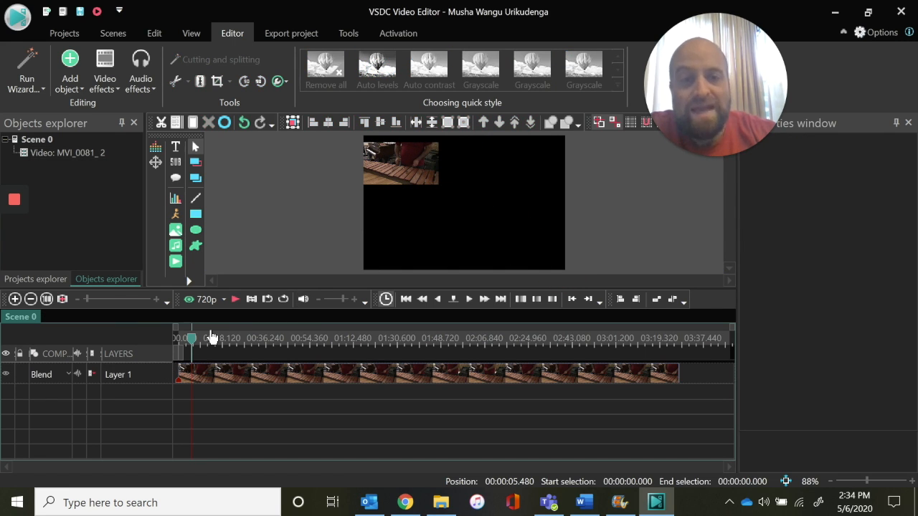
Add the MVI_0087.MP4 video on a new layer from the cursor position at 00:00:00.000
{"action": "left_click_drag", "start_coordinate": [191, 337], "coordinate": [177, 345]}
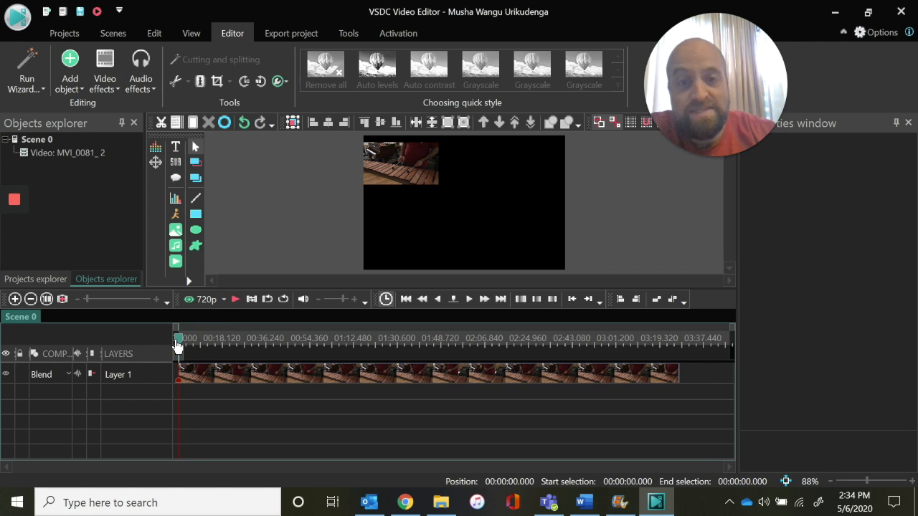
{"action": "left_click", "coordinate": [70, 75]}
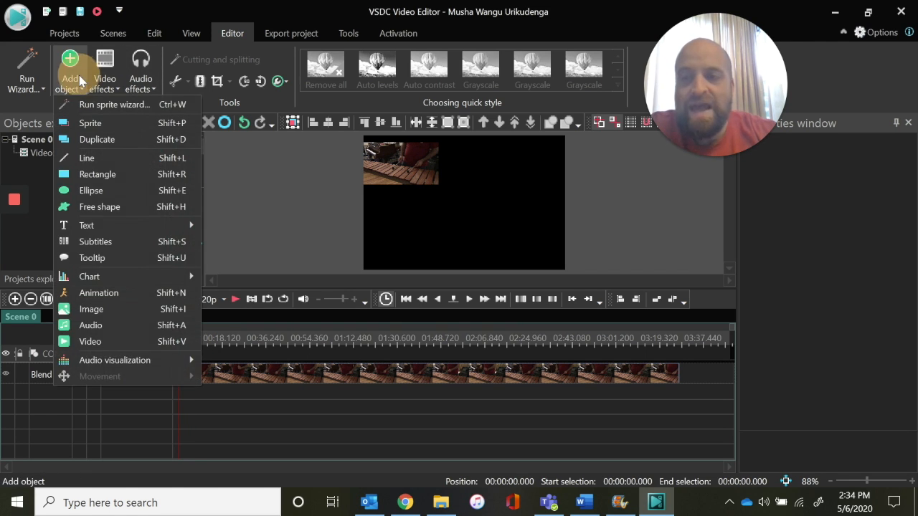
{"action": "left_click", "coordinate": [120, 337]}
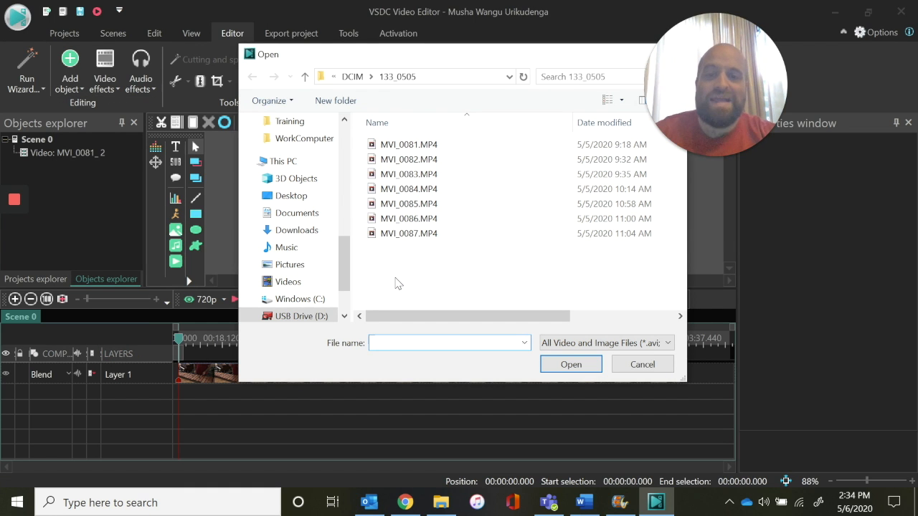
{"action": "left_click", "coordinate": [409, 233]}
{"action": "left_click", "coordinate": [574, 363]}
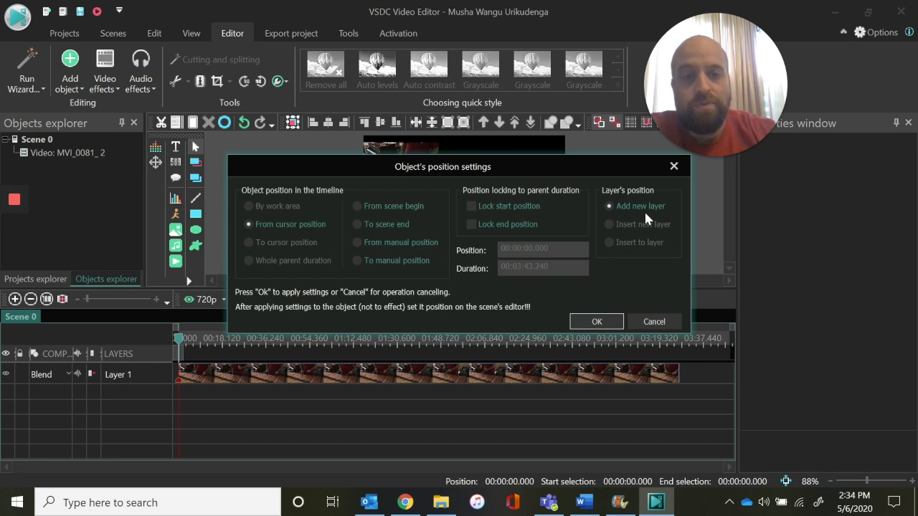
{"action": "left_click", "coordinate": [592, 322]}
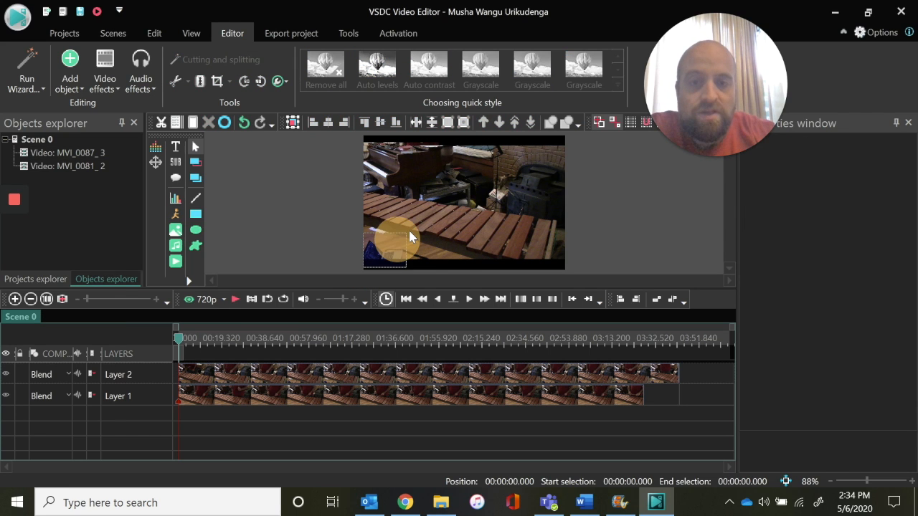
Shrink the MVI_0087 video into the scene's upper-right corner and enlarge MVI_0081 to about 210 × 160
{"action": "left_click", "coordinate": [461, 207]}
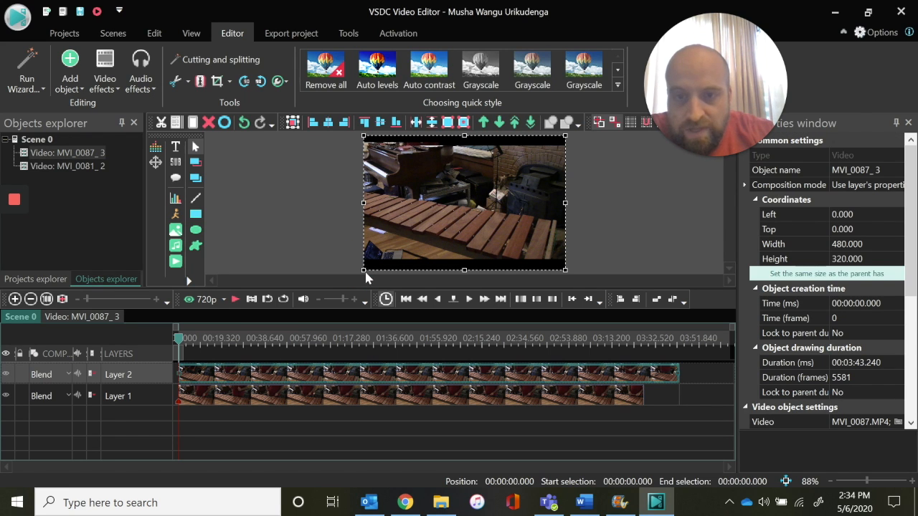
{"action": "left_click_drag", "start_coordinate": [364, 270], "coordinate": [483, 189]}
{"action": "left_click", "coordinate": [427, 169]}
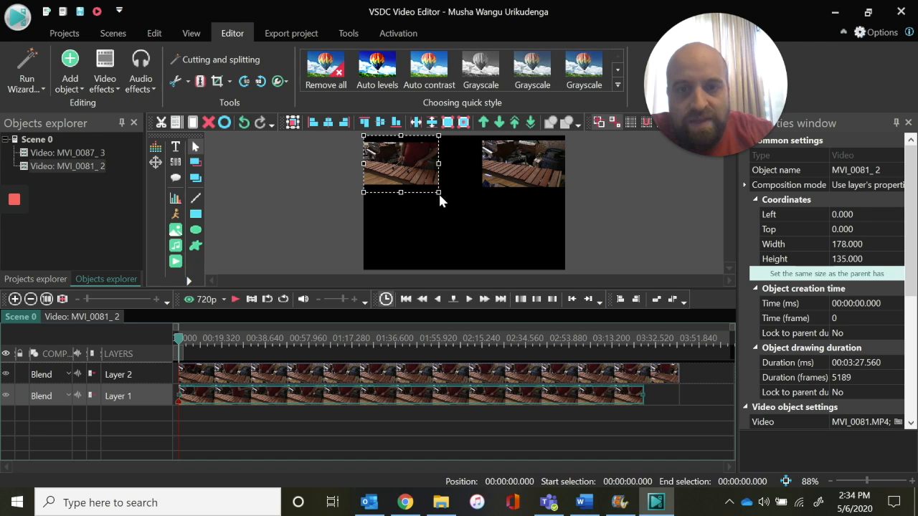
{"action": "left_click_drag", "start_coordinate": [438, 192], "coordinate": [475, 203]}
{"action": "left_click", "coordinate": [506, 176]}
{"action": "left_click", "coordinate": [490, 237]}
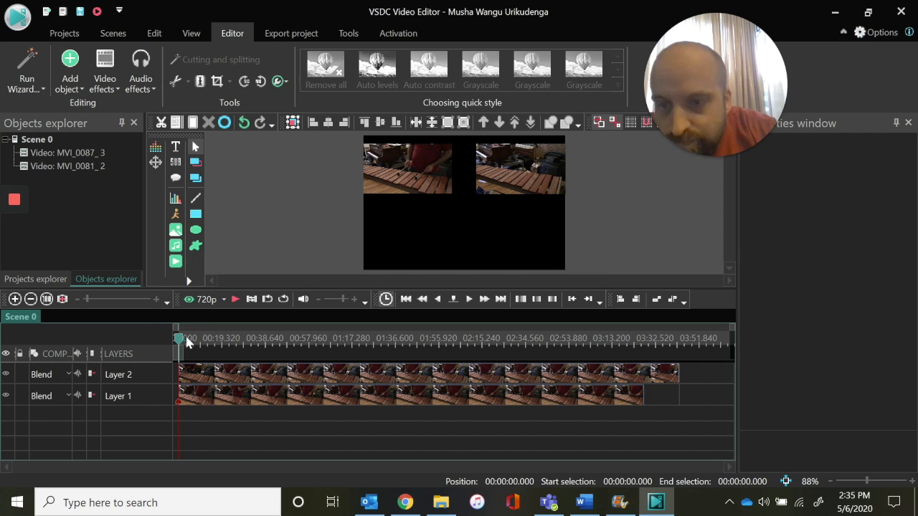
Split MVI_0087 where the music starts, delete the part before the split and move the remainder to the timeline start
{"action": "left_click_drag", "start_coordinate": [181, 339], "coordinate": [221, 346]}
{"action": "left_click", "coordinate": [538, 166]}
{"action": "key", "text": "space"}
{"action": "left_click", "coordinate": [200, 83]}
{"action": "left_click", "coordinate": [297, 397]}
{"action": "left_click", "coordinate": [202, 374]}
{"action": "key", "text": "Delete"}
{"action": "left_click_drag", "start_coordinate": [253, 379], "coordinate": [209, 375]}
Play both clips from the start and shrink MVI_0087 to about half the scene's width in the upper-right corner
{"action": "left_click_drag", "start_coordinate": [221, 340], "coordinate": [180, 343]}
{"action": "key", "text": "space"}
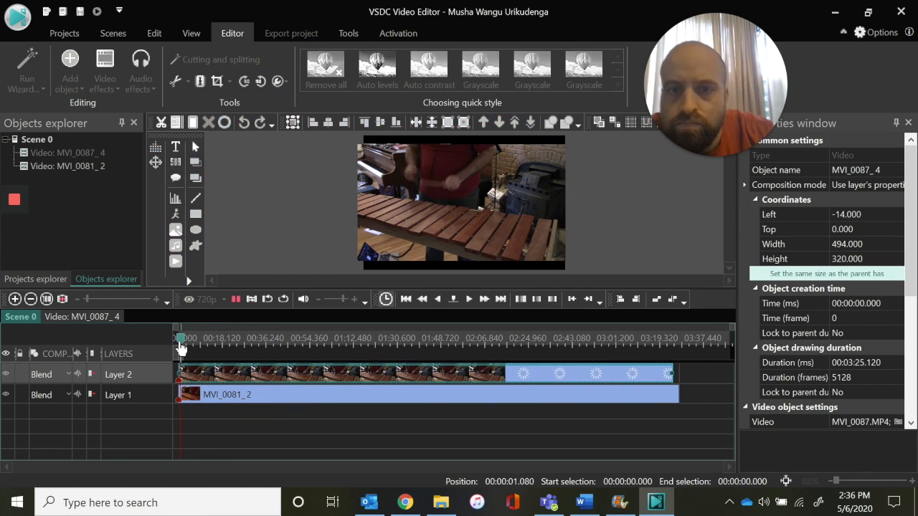
{"action": "key", "text": "space"}
{"action": "left_click_drag", "start_coordinate": [357, 270], "coordinate": [464, 206]}
Compare the sync of both clips from the start and trim the beginning of MVI_0081 to a duration of 00:03:24.320
{"action": "left_click", "coordinate": [256, 396]}
{"action": "left_click_drag", "start_coordinate": [187, 340], "coordinate": [164, 342]}
{"action": "key", "text": "space"}
{"action": "key", "text": "space"}
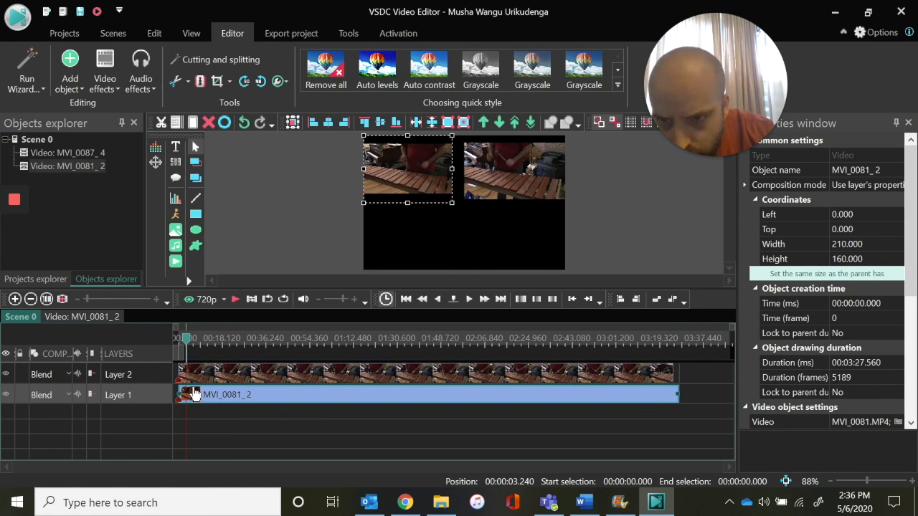
{"action": "left_click_drag", "start_coordinate": [179, 393], "coordinate": [191, 383]}
{"action": "left_click_drag", "start_coordinate": [188, 340], "coordinate": [170, 340]}
{"action": "key", "text": "space"}
{"action": "key", "text": "space"}
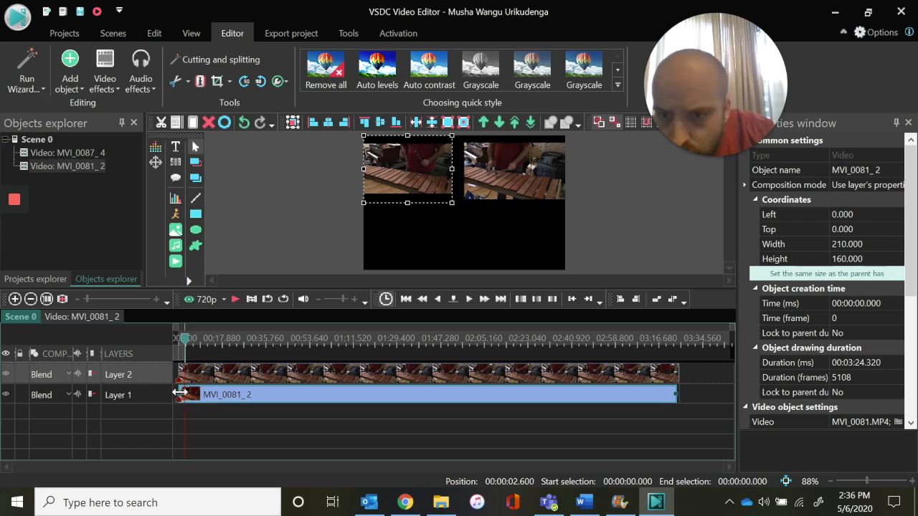
Trim the beginning of MVI_0081 further to a duration of 00:03:21.720, move it to the timeline start and replay both clips
{"action": "left_click_drag", "start_coordinate": [179, 392], "coordinate": [185, 393]}
{"action": "left_click_drag", "start_coordinate": [240, 396], "coordinate": [228, 396]}
{"action": "key", "text": "space"}
{"action": "mouse_move", "coordinate": [186, 340]}
{"action": "left_mouse_down"}
{"action": "mouse_move", "coordinate": [174, 339]}
{"action": "mouse_move", "coordinate": [182, 340]}
{"action": "left_mouse_up"}
{"action": "key", "text": "space"}
Enlarge MVI_0081 to about 530 × 355, move Layer 1 above Layer 2 and play to locate the cut point
{"action": "left_click_drag", "start_coordinate": [452, 203], "coordinate": [587, 285]}
{"action": "left_click_drag", "start_coordinate": [99, 378], "coordinate": [99, 398]}
{"action": "left_click", "coordinate": [552, 228]}
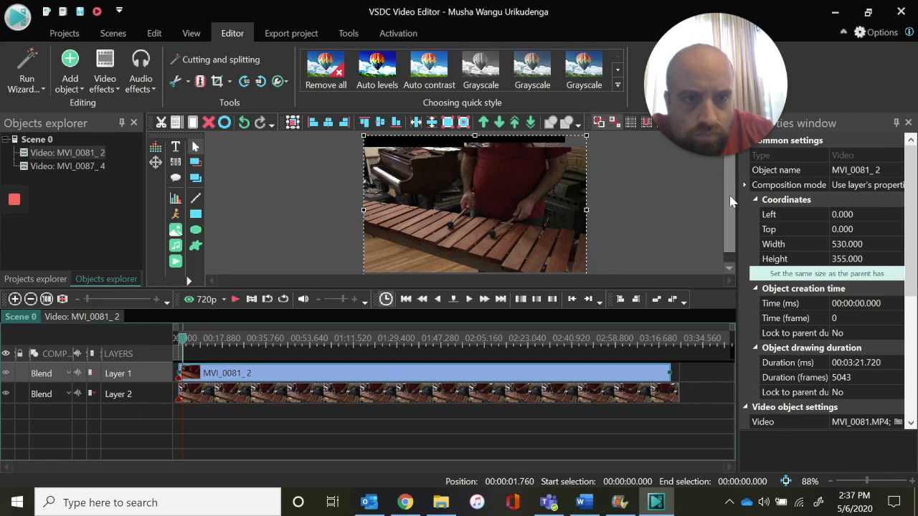
{"action": "left_click_drag", "start_coordinate": [731, 198], "coordinate": [731, 221]}
{"action": "left_click_drag", "start_coordinate": [182, 340], "coordinate": [185, 340]}
{"action": "key", "text": "space"}
{"action": "key", "text": "space"}
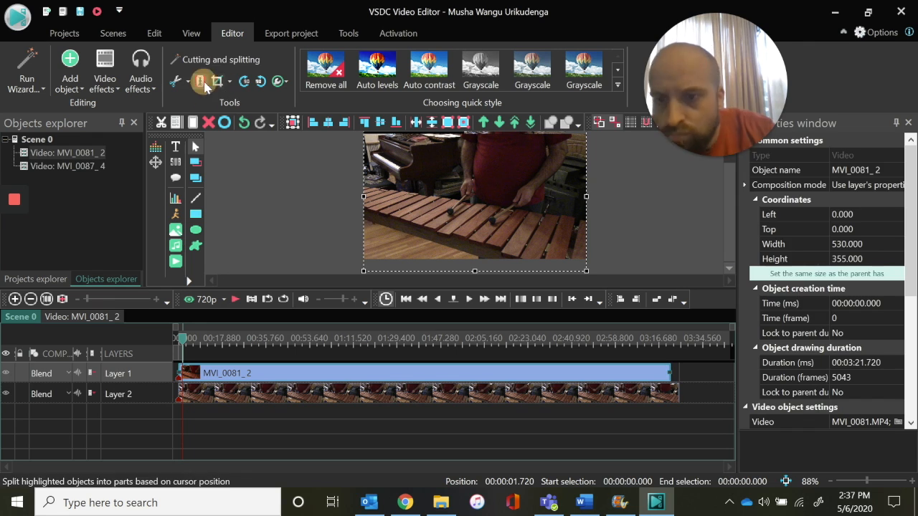
Split MVI_0081 at 00:00:01.720, delete the short part before the split and move the remainder to the timeline start
{"action": "left_click", "coordinate": [201, 81]}
{"action": "left_click", "coordinate": [397, 400]}
{"action": "left_click", "coordinate": [181, 370]}
{"action": "left_click_drag", "start_coordinate": [88, 299], "coordinate": [127, 300]}
{"action": "key", "text": "Delete"}
{"action": "key", "text": "ctrl+z"}
{"action": "left_click", "coordinate": [178, 373]}
{"action": "key", "text": "Delete"}
{"action": "left_click_drag", "start_coordinate": [293, 378], "coordinate": [279, 378]}
Play both clips to check their sync and shrink MVI_0081 to about 240 × 172 in the upper-left corner
{"action": "left_click_drag", "start_coordinate": [188, 340], "coordinate": [174, 342]}
{"action": "key", "text": "space"}
{"action": "key", "text": "space"}
{"action": "left_click_drag", "start_coordinate": [587, 271], "coordinate": [464, 208]}
{"action": "left_click", "coordinate": [185, 337]}
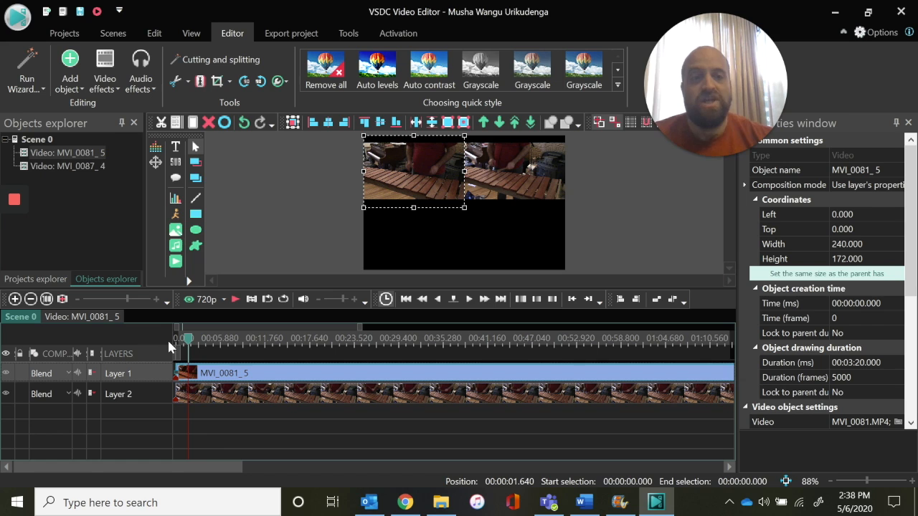
Try moving the MVI_0081 video down to a top position of 15, and undo the move
{"action": "mouse_move", "coordinate": [282, 384]}
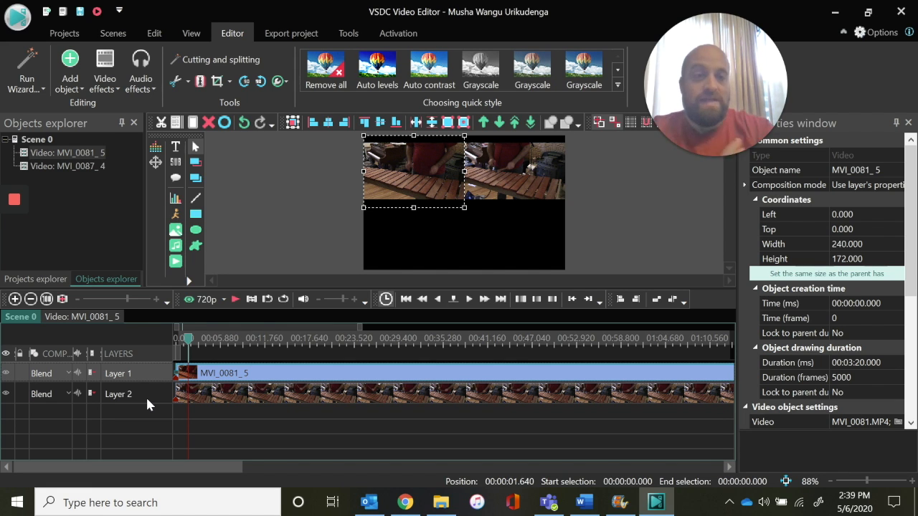
{"action": "left_click", "coordinate": [432, 230]}
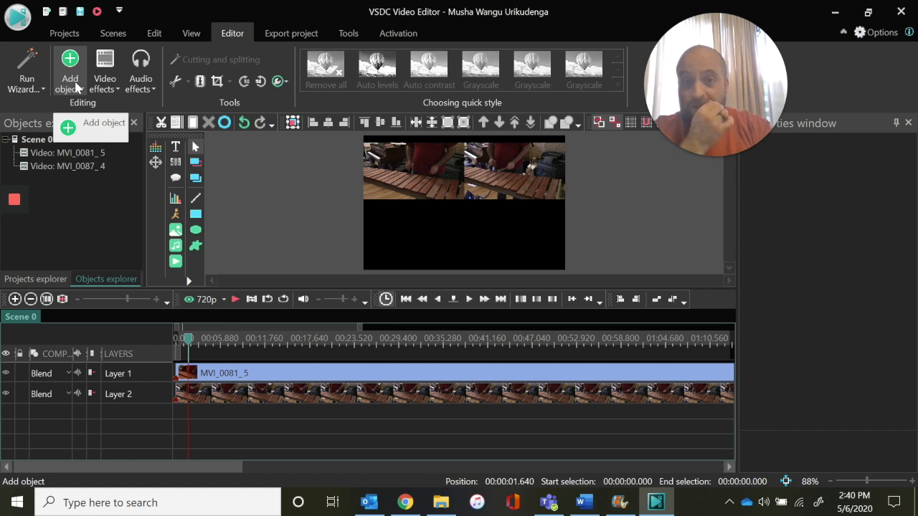
{"action": "left_click", "coordinate": [455, 174]}
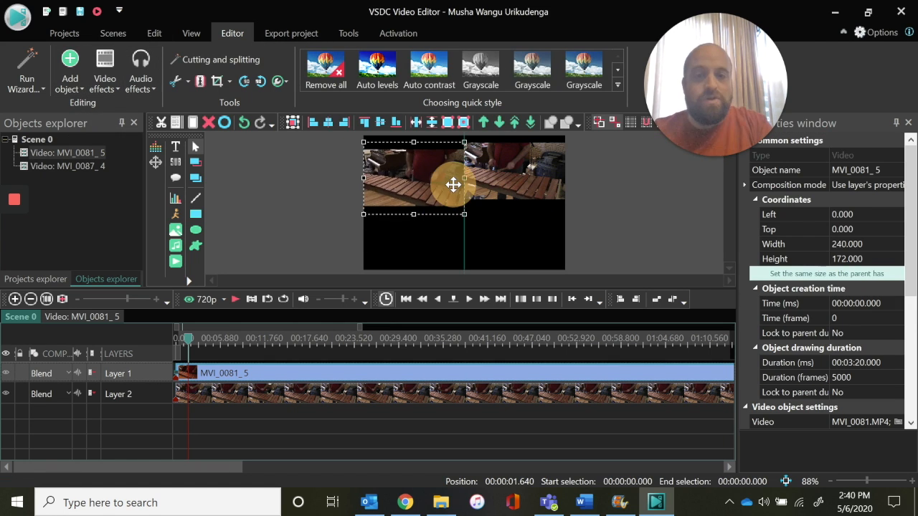
{"action": "left_click_drag", "start_coordinate": [453, 185], "coordinate": [452, 190]}
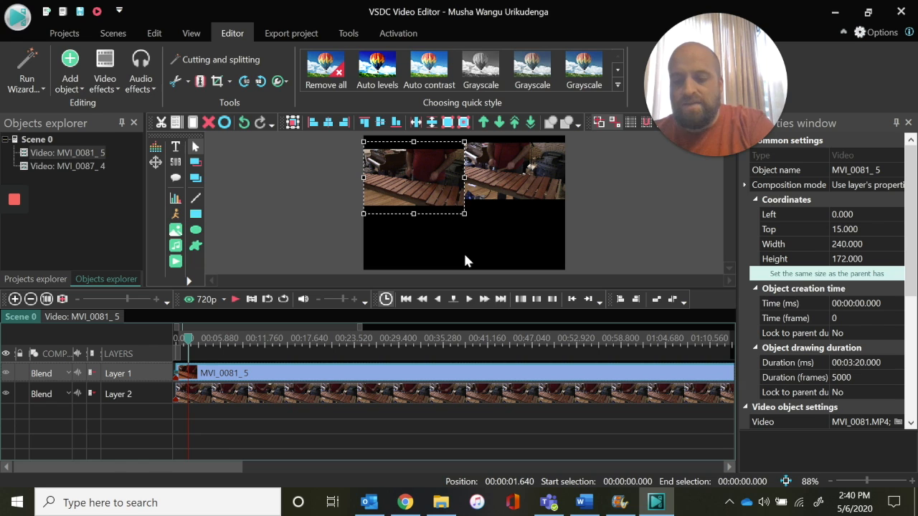
{"action": "key", "text": "ctrl+z"}
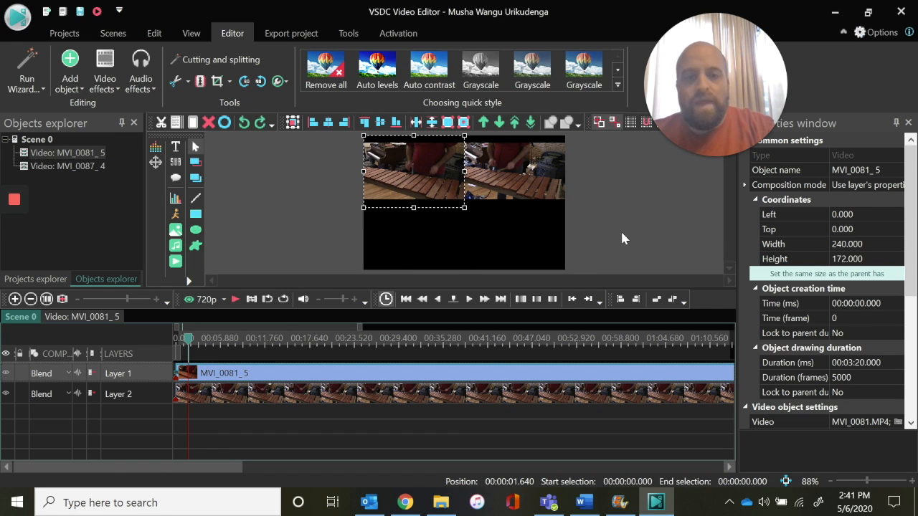
{"action": "left_click", "coordinate": [622, 239]}
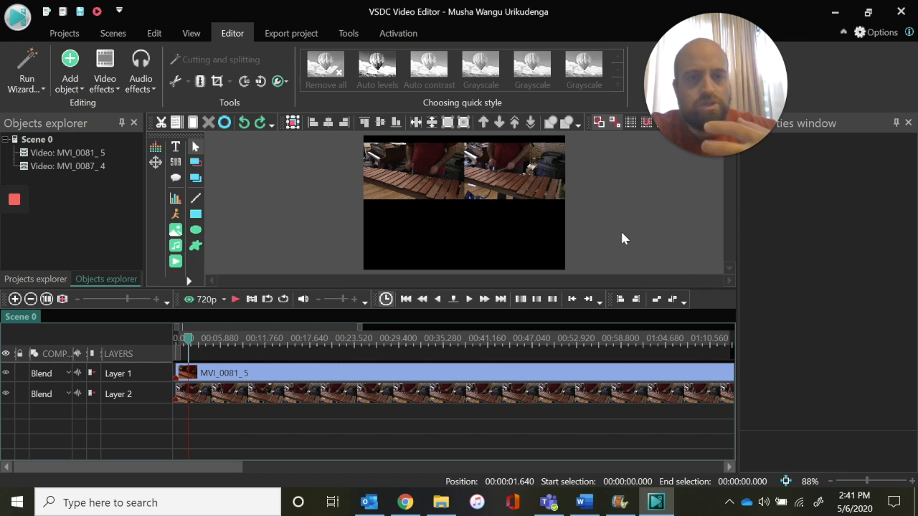
Add the audio file Musha Wengu Sop 12.mp3 on a new layer and move it to the timeline start
{"action": "left_click", "coordinate": [70, 79]}
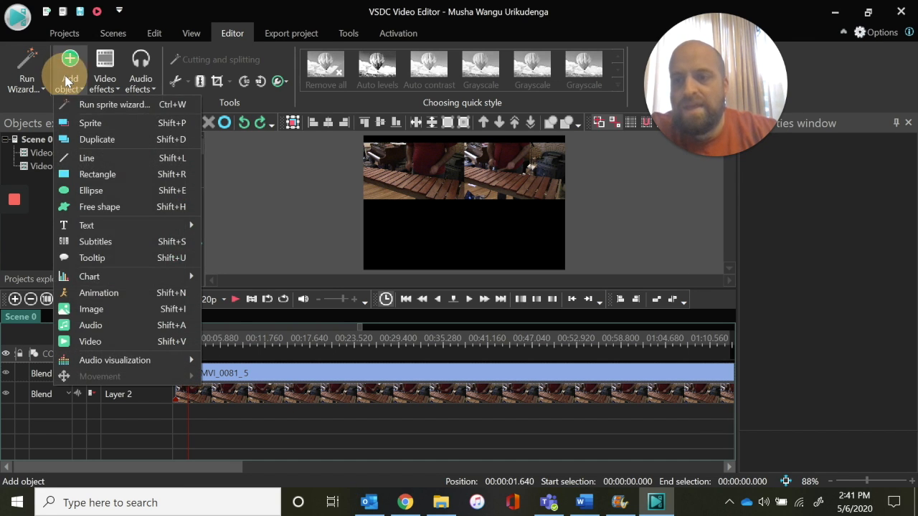
{"action": "left_click", "coordinate": [111, 325]}
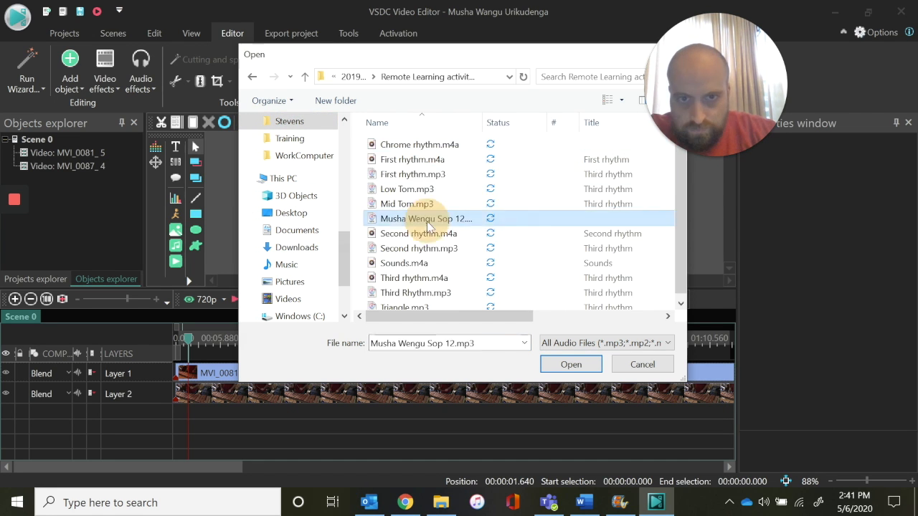
{"action": "double_click", "coordinate": [427, 221]}
{"action": "left_click", "coordinate": [596, 321]}
{"action": "left_click_drag", "start_coordinate": [211, 375], "coordinate": [199, 374]}
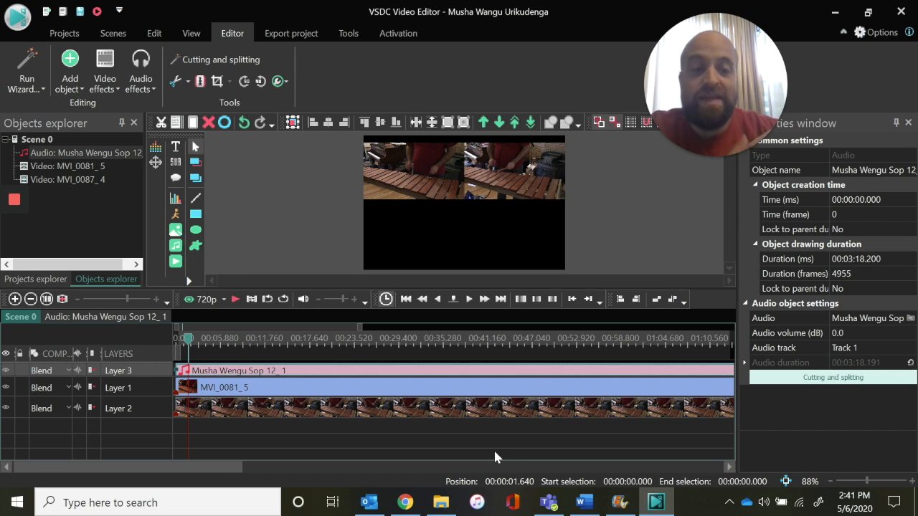
Set the audio volume of the MVI_0081 video to -100 dB
{"action": "left_click", "coordinate": [592, 387]}
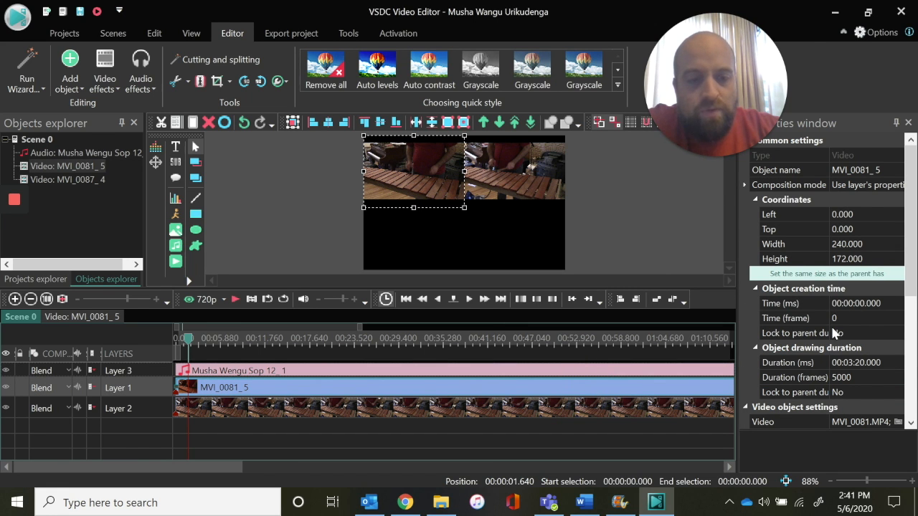
{"action": "scroll", "coordinate": [833, 334], "scroll_direction": "down", "scroll_amount": 3}
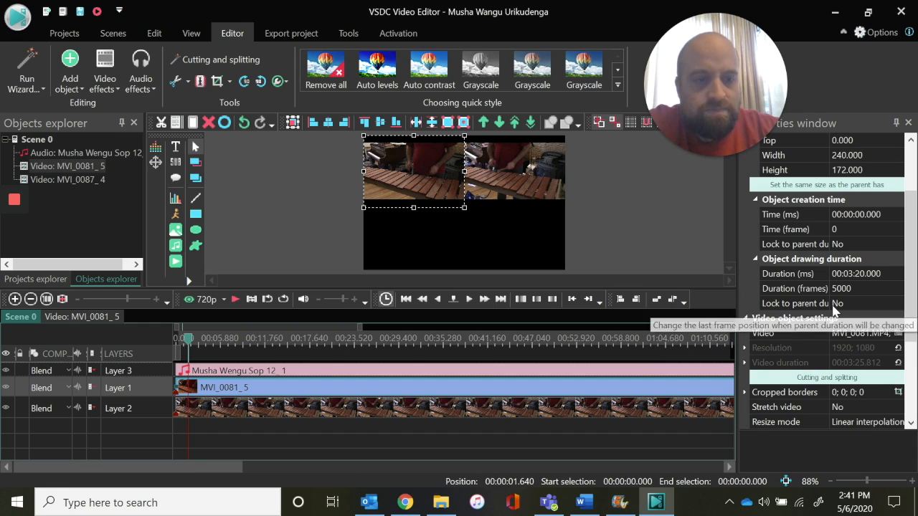
{"action": "scroll", "coordinate": [836, 310], "scroll_direction": "down", "scroll_amount": 5}
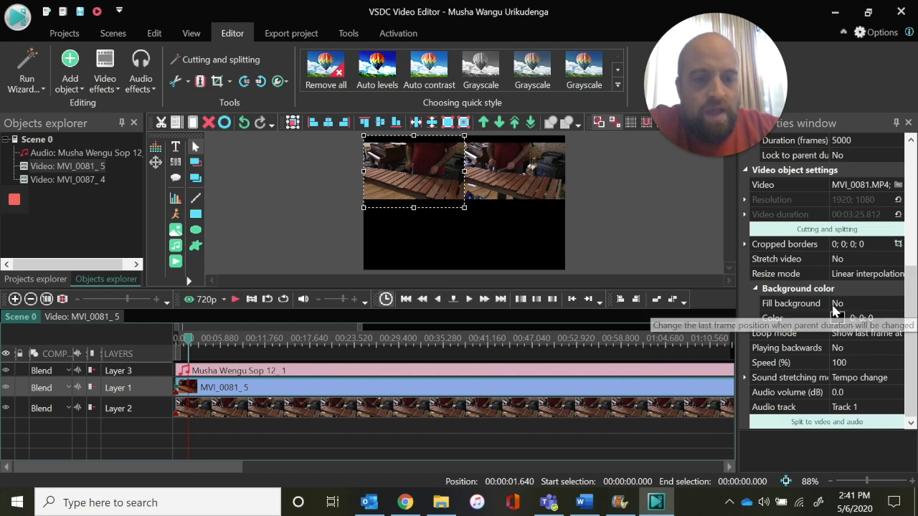
{"action": "left_click", "coordinate": [841, 394]}
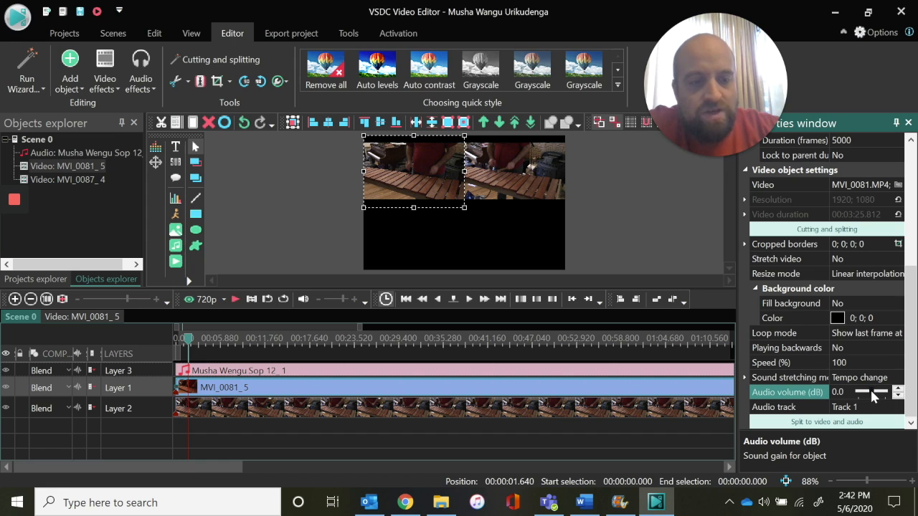
{"action": "left_click_drag", "start_coordinate": [872, 397], "coordinate": [856, 394]}
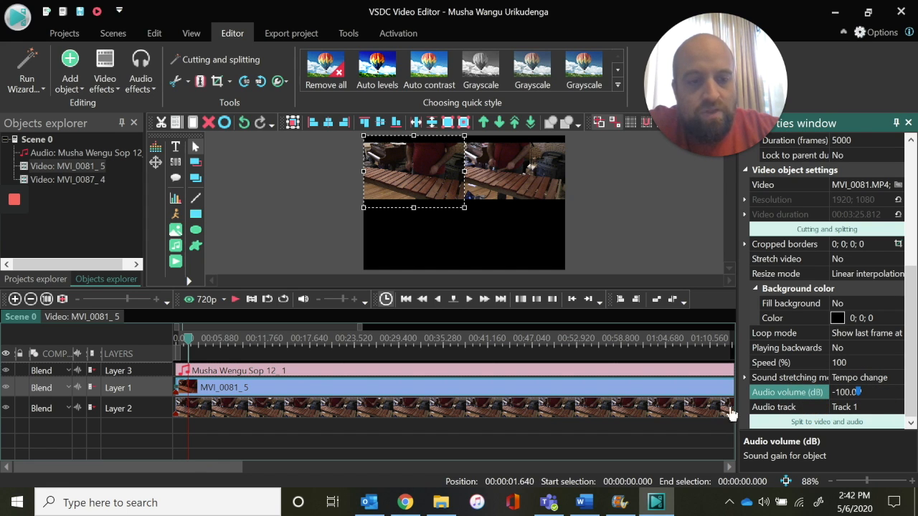
Set the audio volume of the MVI_0087 video to -100 dB and play the scene from the start
{"action": "left_click", "coordinate": [665, 407]}
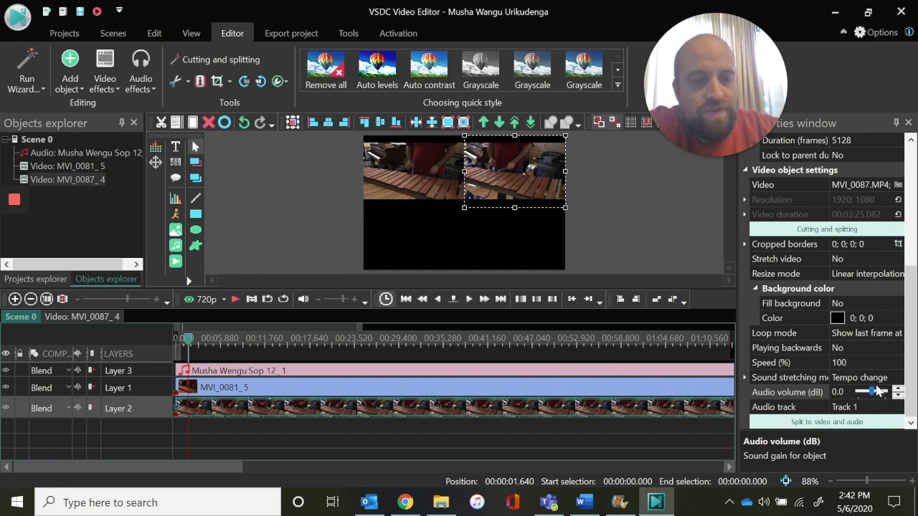
{"action": "left_click_drag", "start_coordinate": [876, 391], "coordinate": [859, 390]}
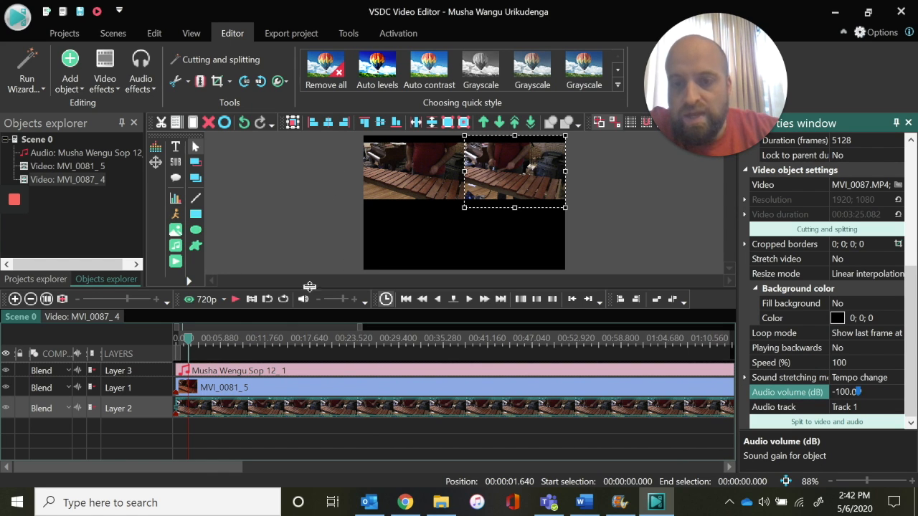
{"action": "left_click", "coordinate": [406, 300]}
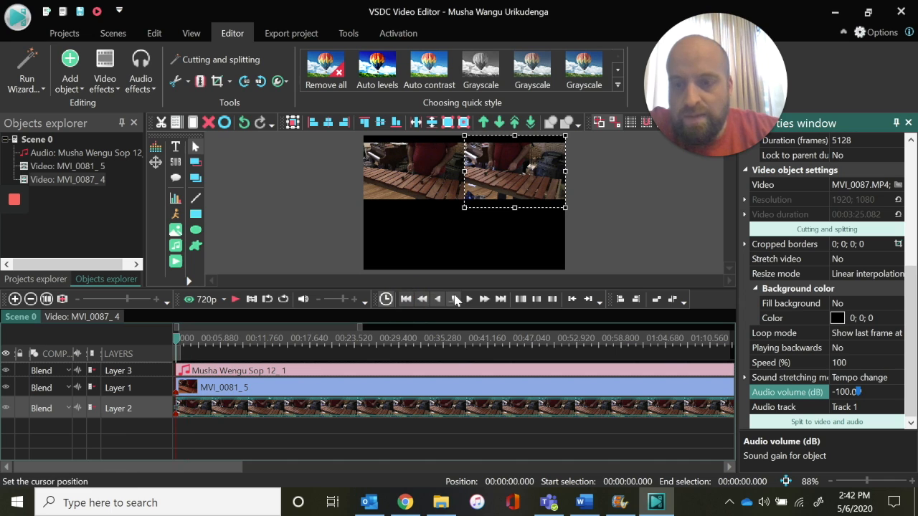
{"action": "left_click", "coordinate": [467, 299]}
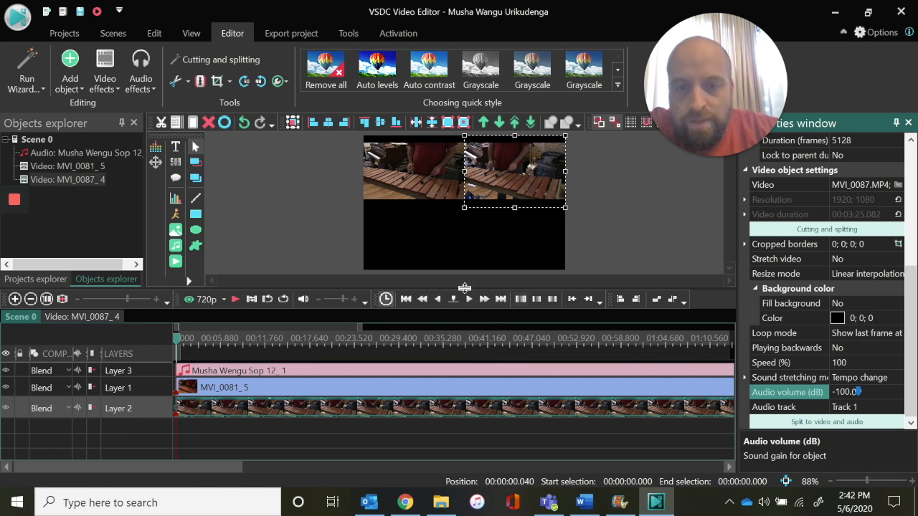
Play the scene to compare the music with both videos, and replay its opening from the timeline start
{"action": "left_click", "coordinate": [471, 300]}
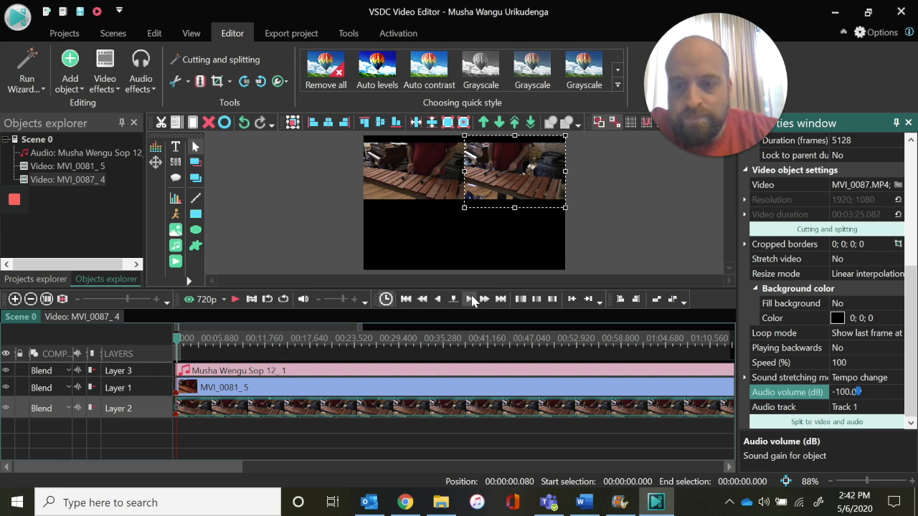
{"action": "left_click", "coordinate": [470, 300]}
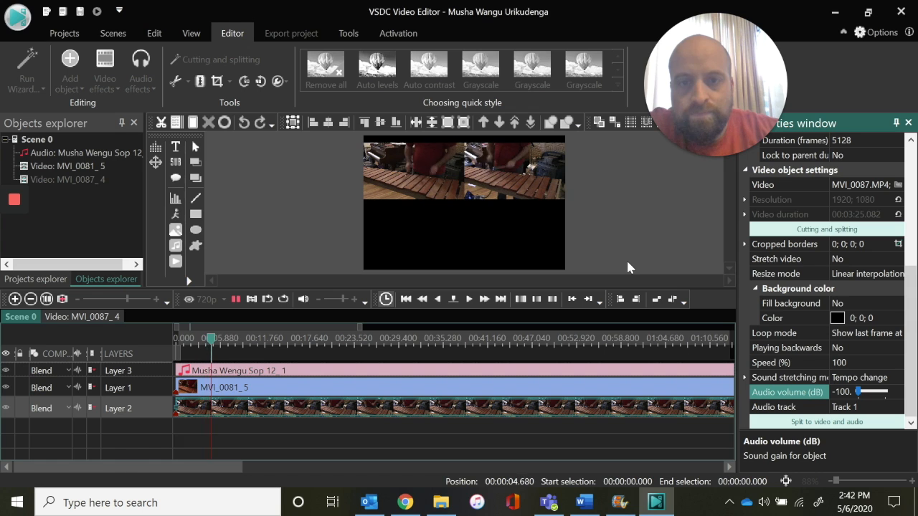
{"action": "key", "text": "space"}
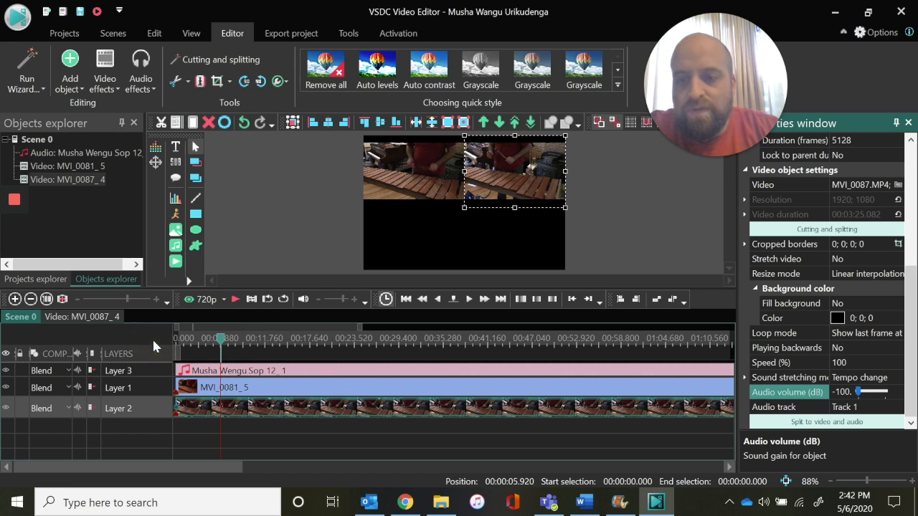
{"action": "left_click", "coordinate": [219, 341]}
{"action": "left_click_drag", "start_coordinate": [219, 342], "coordinate": [165, 344]}
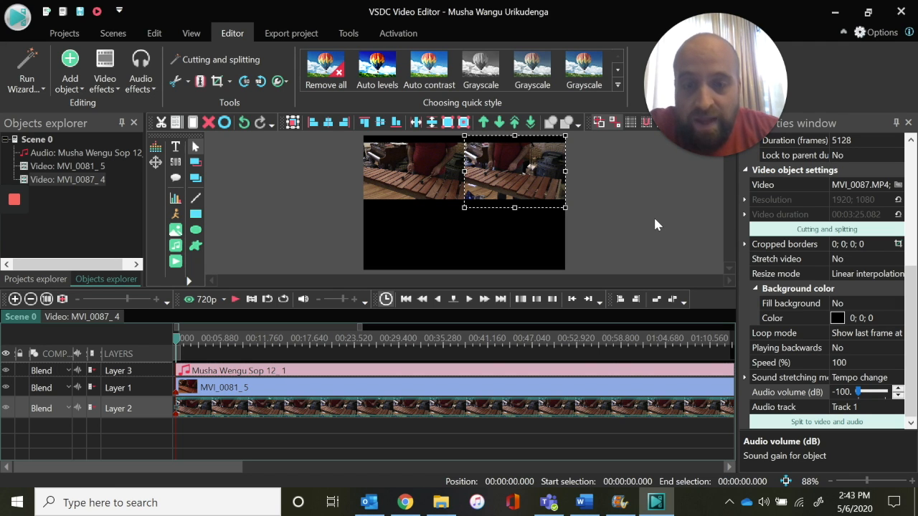
{"action": "key", "text": "space"}
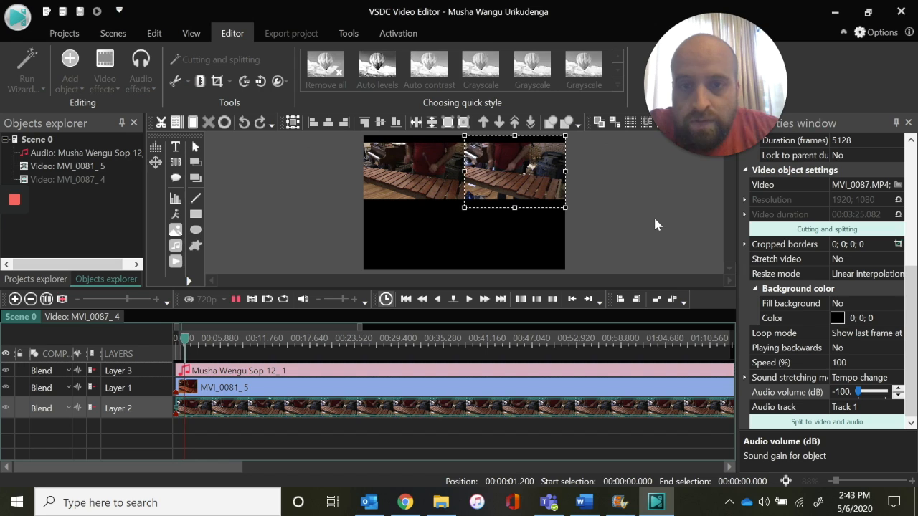
{"action": "key", "text": "space"}
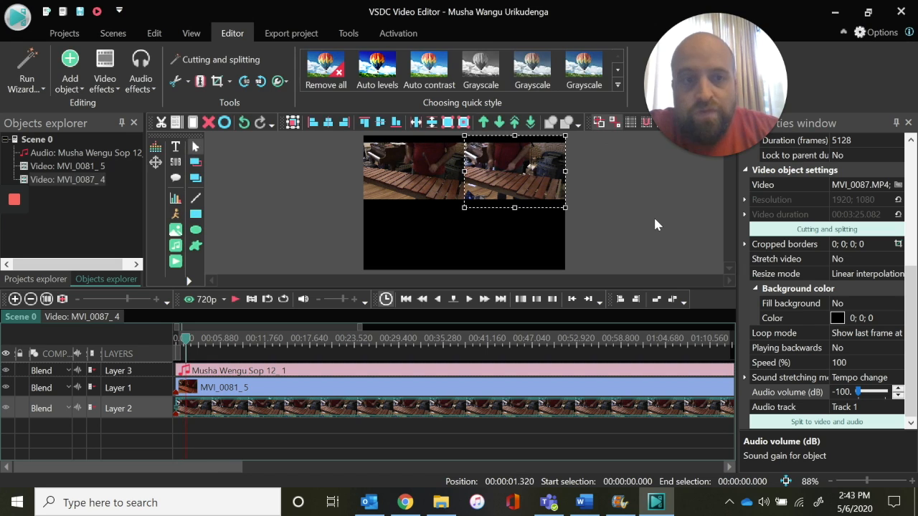
Set the playhead to 00:00:01.000 and shift the Musha Wengu Sop 12 audio clip to start there
{"action": "left_click", "coordinate": [185, 342]}
{"action": "left_click", "coordinate": [181, 343]}
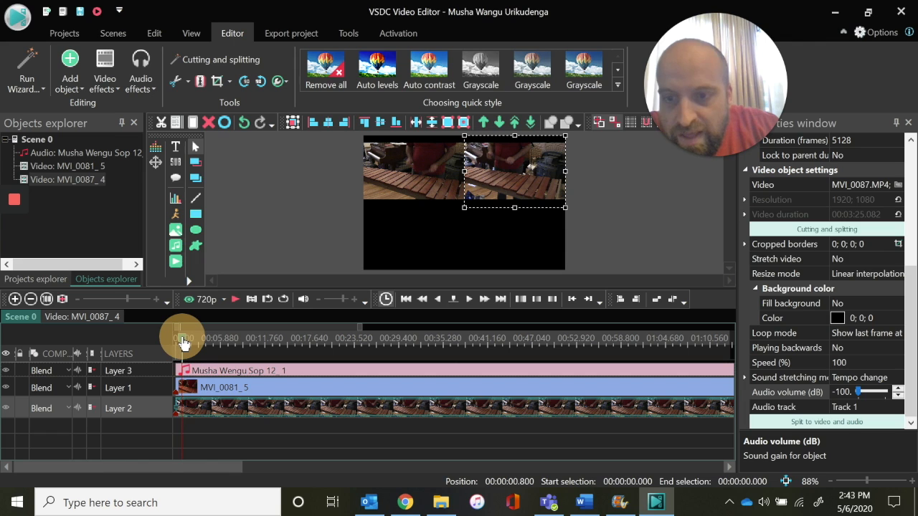
{"action": "left_click_drag", "start_coordinate": [181, 343], "coordinate": [184, 343]}
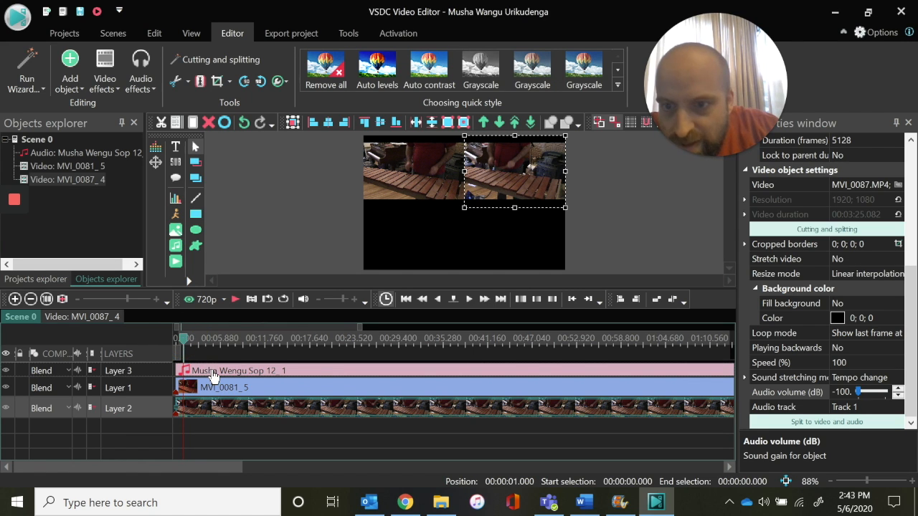
{"action": "left_click", "coordinate": [211, 375]}
{"action": "left_click_drag", "start_coordinate": [212, 375], "coordinate": [218, 373]}
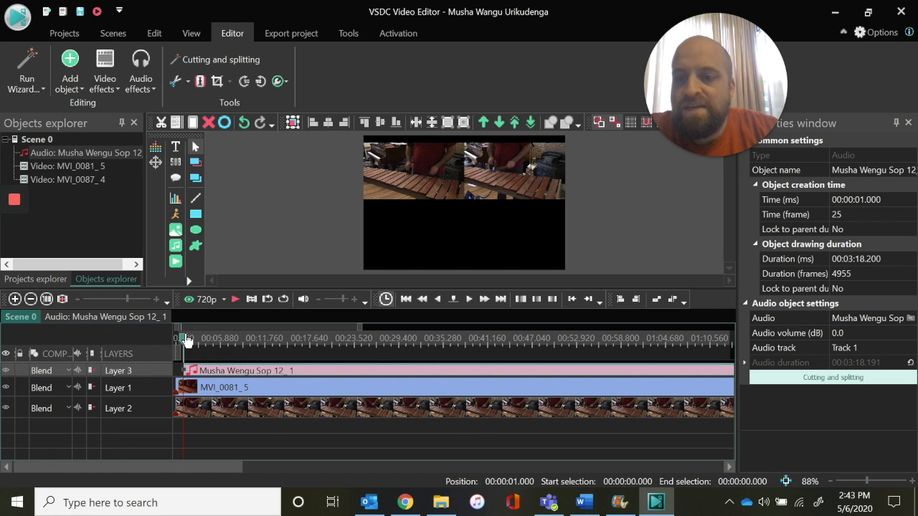
Play the scene from the start to check the shifted audio, and move the playhead to 00:00:17.680
{"action": "left_click_drag", "start_coordinate": [182, 335], "coordinate": [164, 346]}
{"action": "key", "text": "space"}
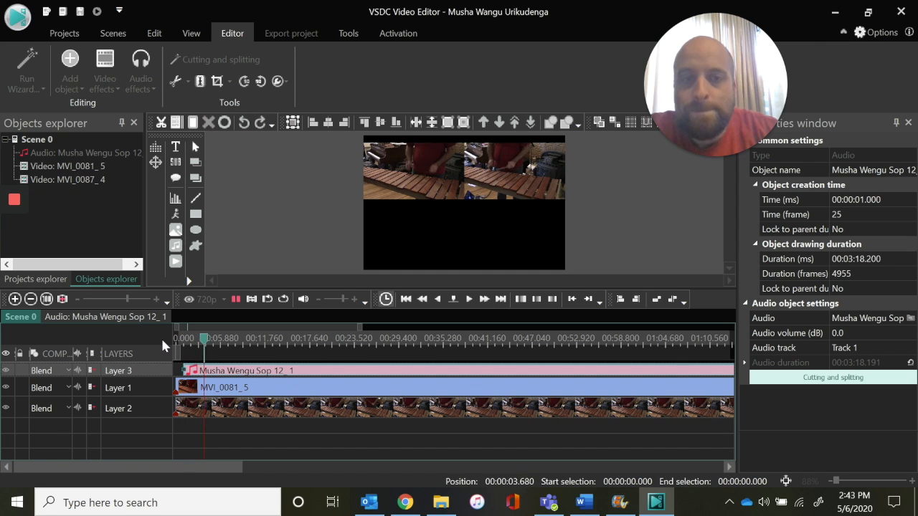
{"action": "key", "text": "space"}
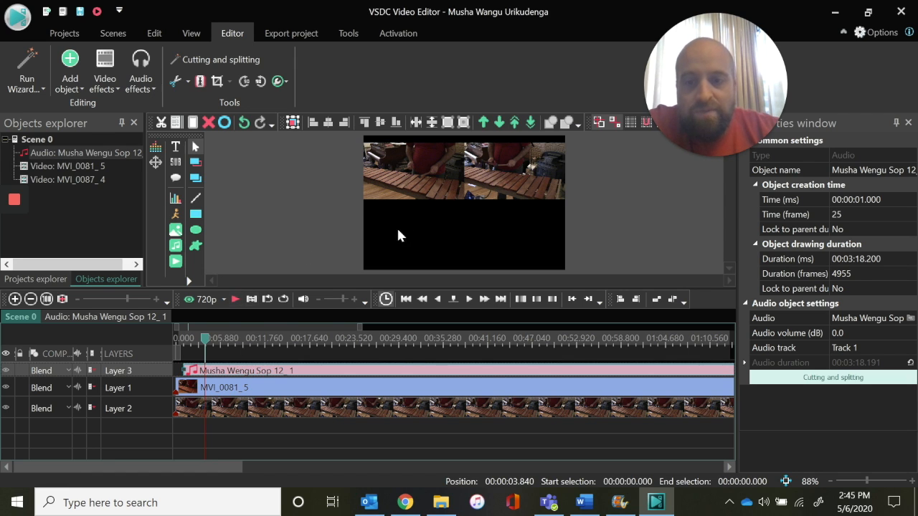
{"action": "left_click", "coordinate": [311, 335]}
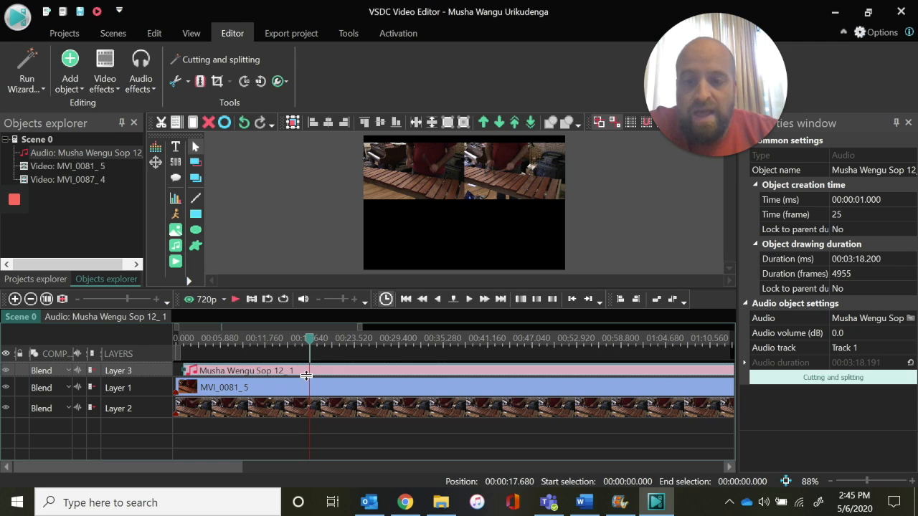
{"action": "mouse_move", "coordinate": [310, 393]}
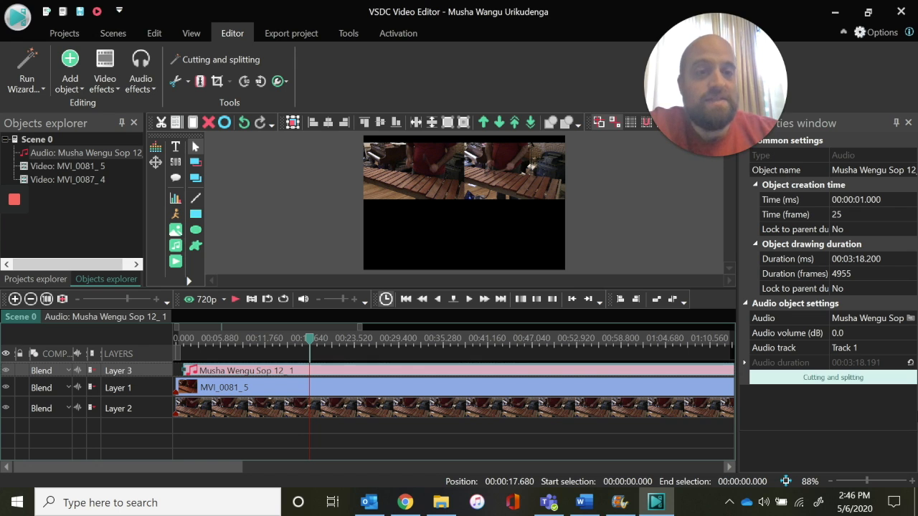
Switch to the Musha Wangu project in Movie Maker and view the available formats for saving the movie
{"action": "left_click", "coordinate": [618, 503]}
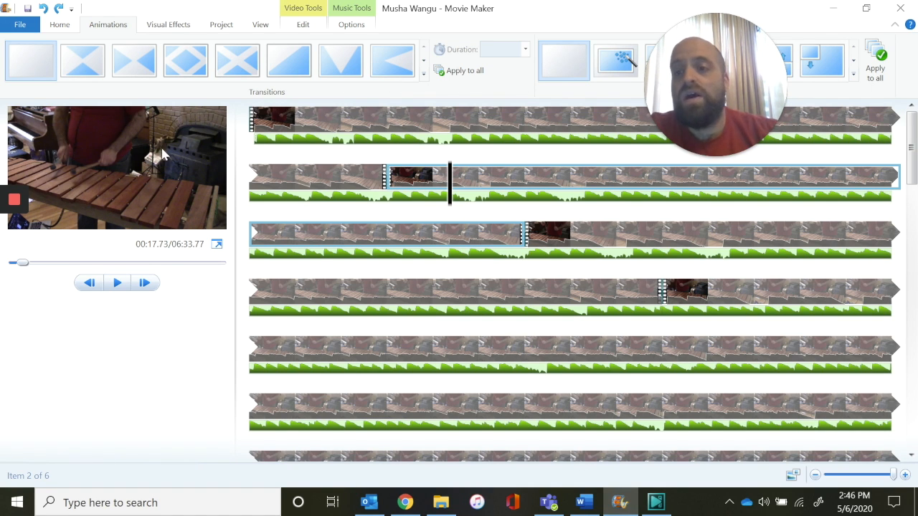
{"action": "left_click", "coordinate": [60, 24]}
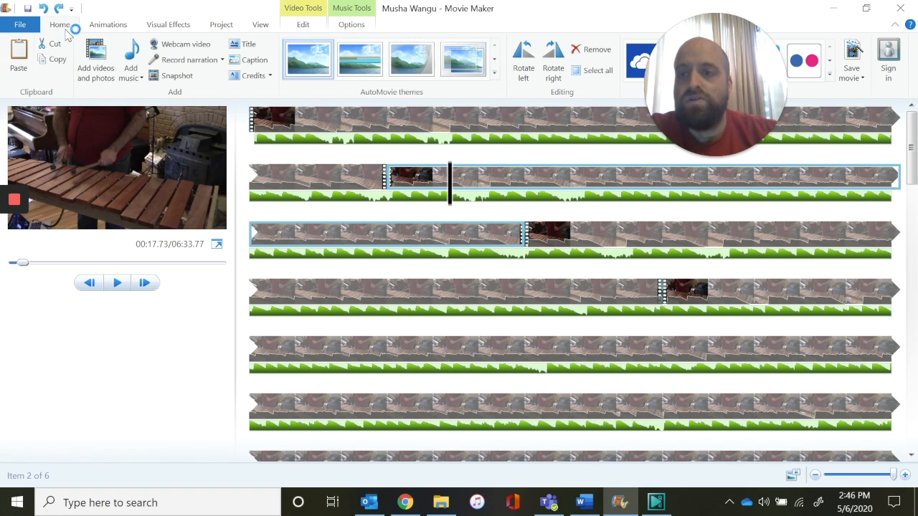
{"action": "right_click", "coordinate": [861, 81]}
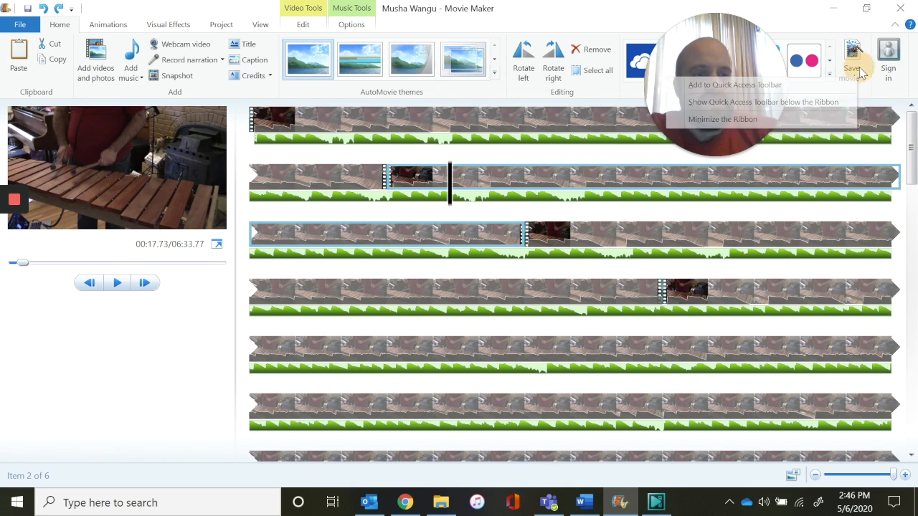
{"action": "left_click", "coordinate": [862, 76]}
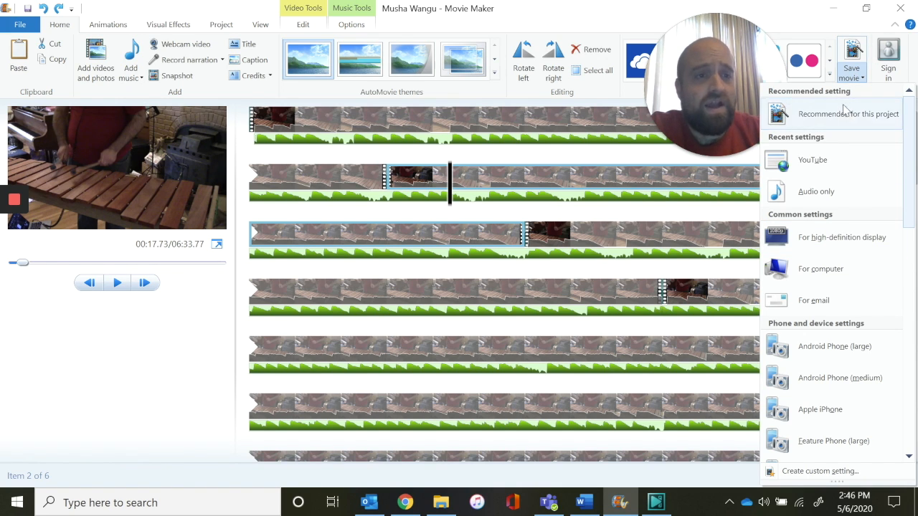
{"action": "left_click", "coordinate": [865, 77]}
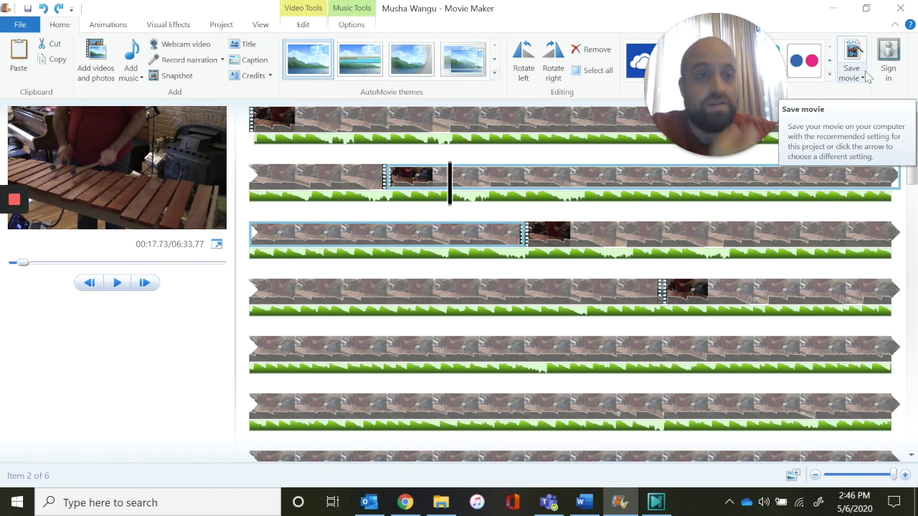
Switch back to VSDC Video Editor and open the export settings for the Musha Wangu Urikudenga project
{"action": "left_click", "coordinate": [655, 504]}
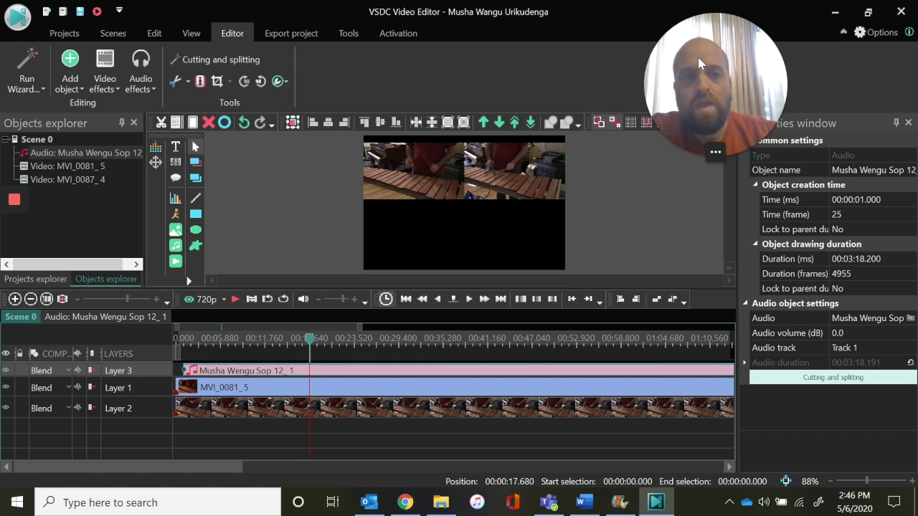
{"action": "left_click_drag", "start_coordinate": [701, 63], "coordinate": [154, 260]}
{"action": "left_click", "coordinate": [74, 37]}
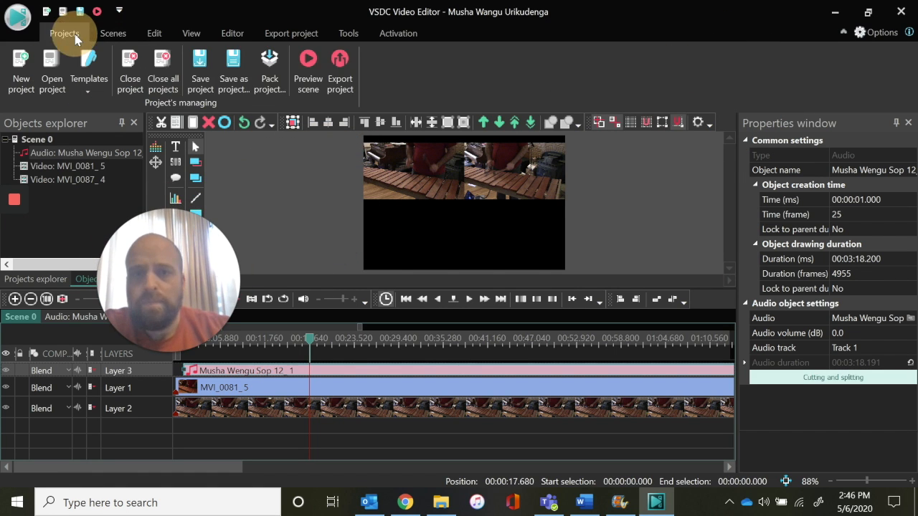
{"action": "left_click", "coordinate": [349, 84]}
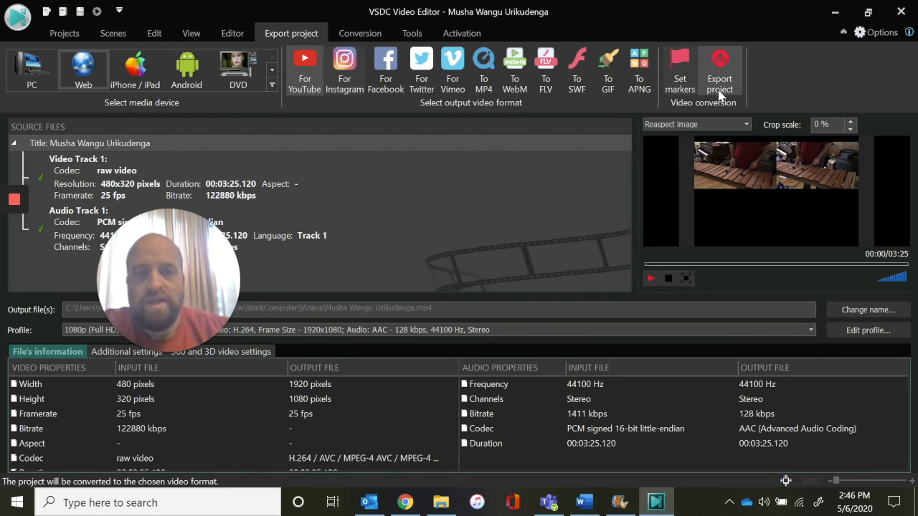